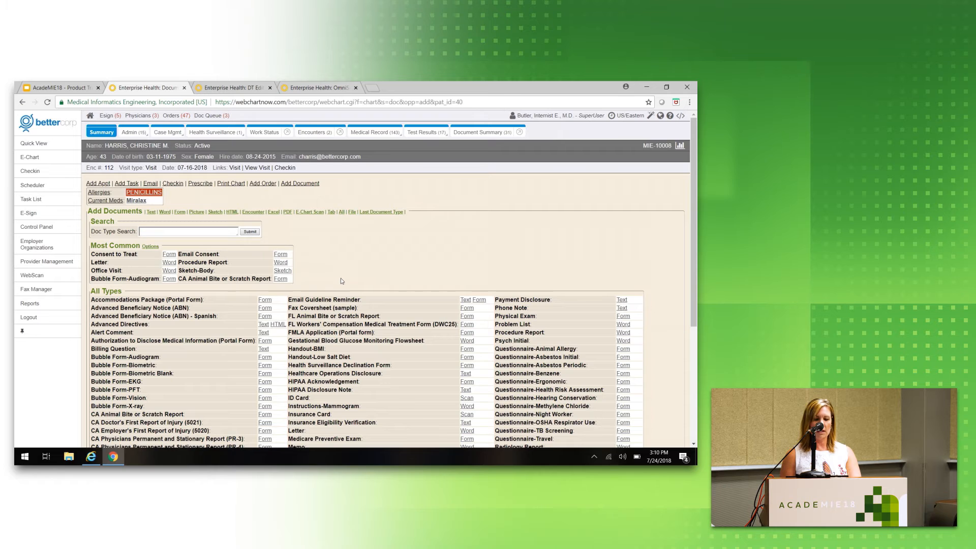
# Generate the patient's Consent to Treat form from the most common document types.
pyautogui.click(168, 254)
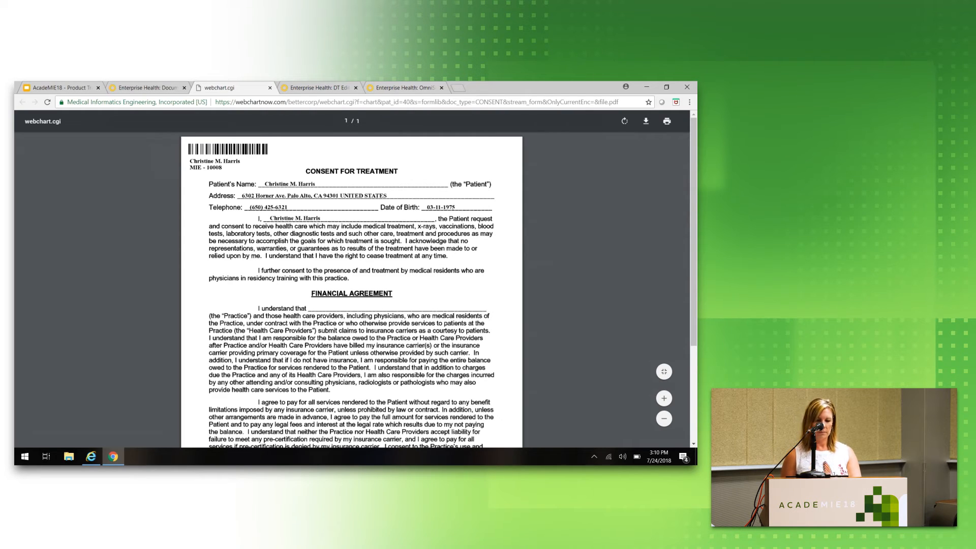
# Switch to the presentation, advance it to the "Form programming demo" slide and exit the slideshow.
pyautogui.hotkey('ctrl', '1')
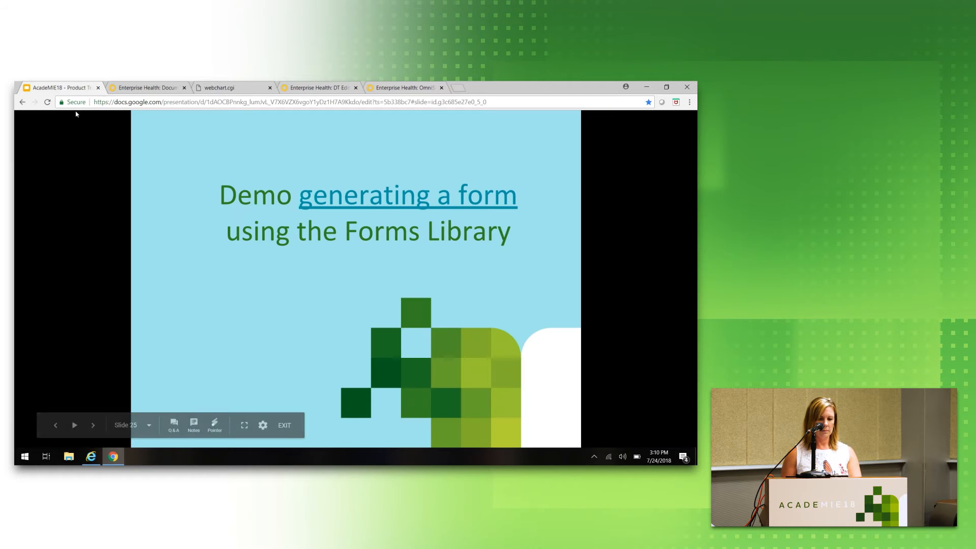
pyautogui.click(154, 412)
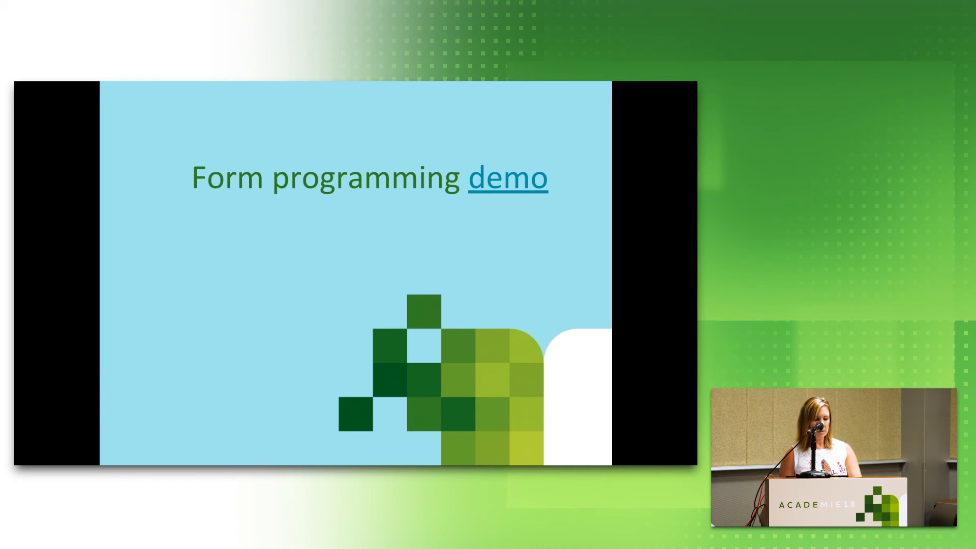
pyautogui.moveTo(217, 392)
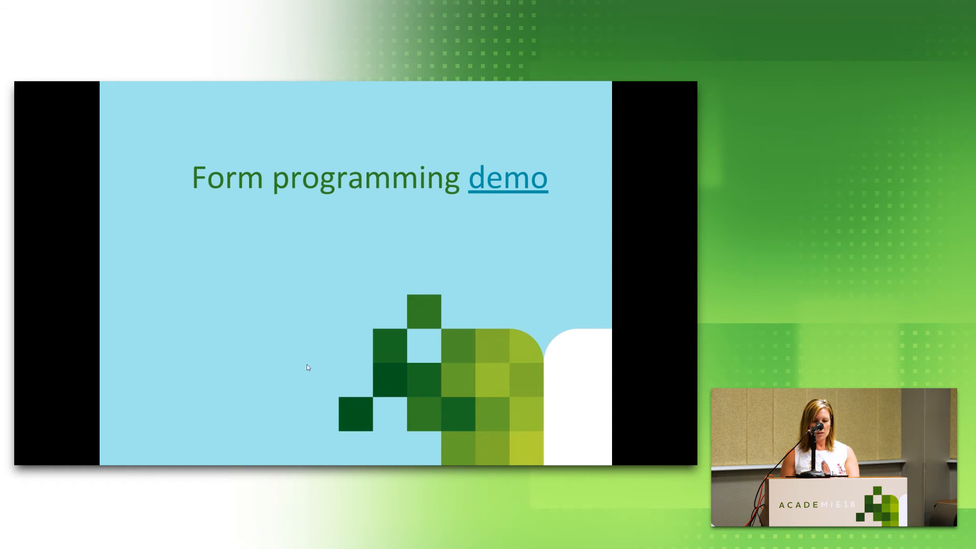
pyautogui.press('Escape')
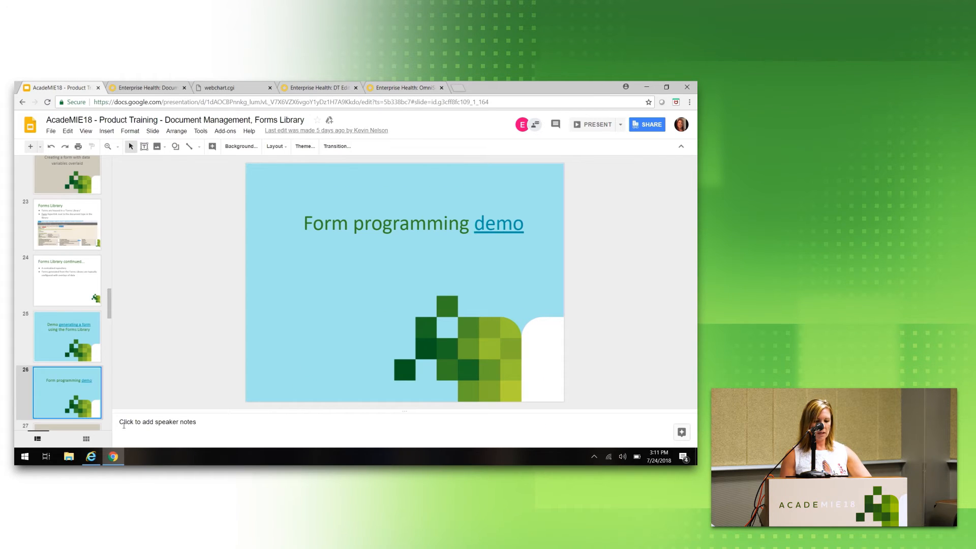
# Switch to Internet Explorer and open the Document Types editor from the Control Panel.
pyautogui.click(90, 455)
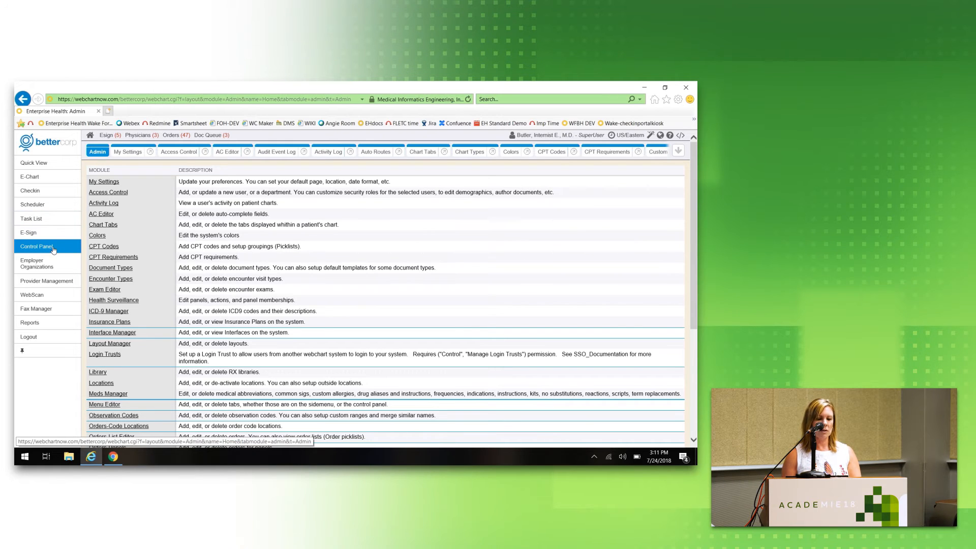
pyautogui.moveTo(370, 165)
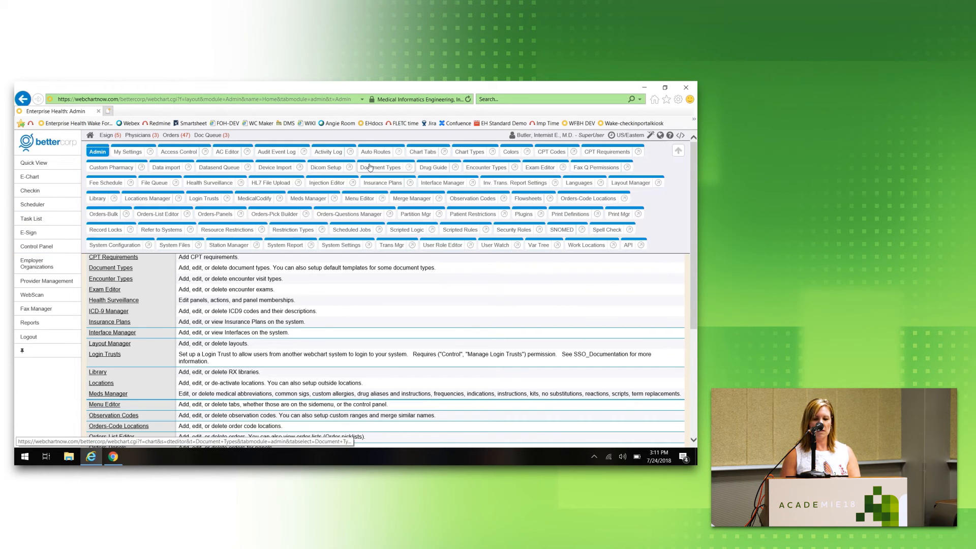
pyautogui.click(374, 169)
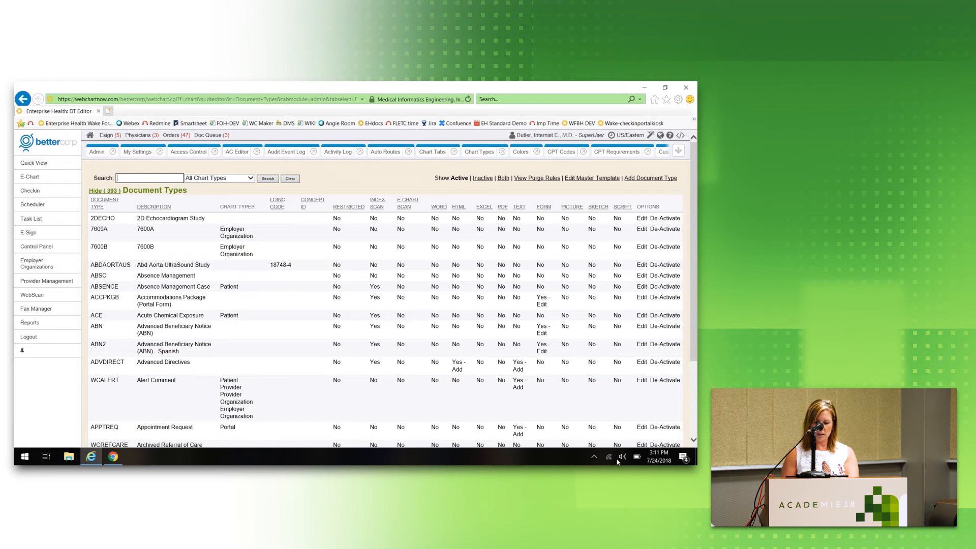
# Search the document types for "consen" and start adding a form to Consent-Influenza Vaccine.
pyautogui.click(147, 178)
pyautogui.write('cone')
pyautogui.press('Return')
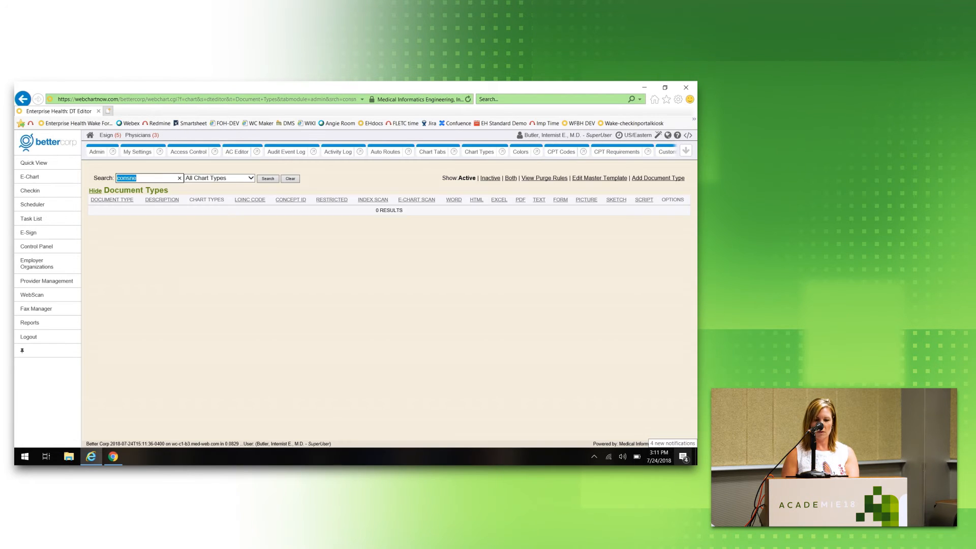
pyautogui.press('BackSpace')
pyautogui.write('sen')
pyautogui.press('Return')
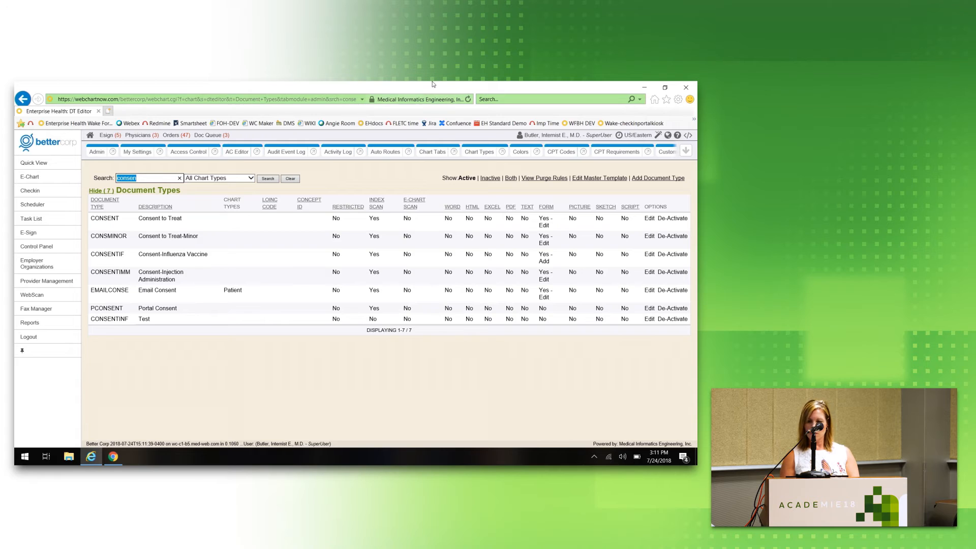
pyautogui.doubleClick(545, 261)
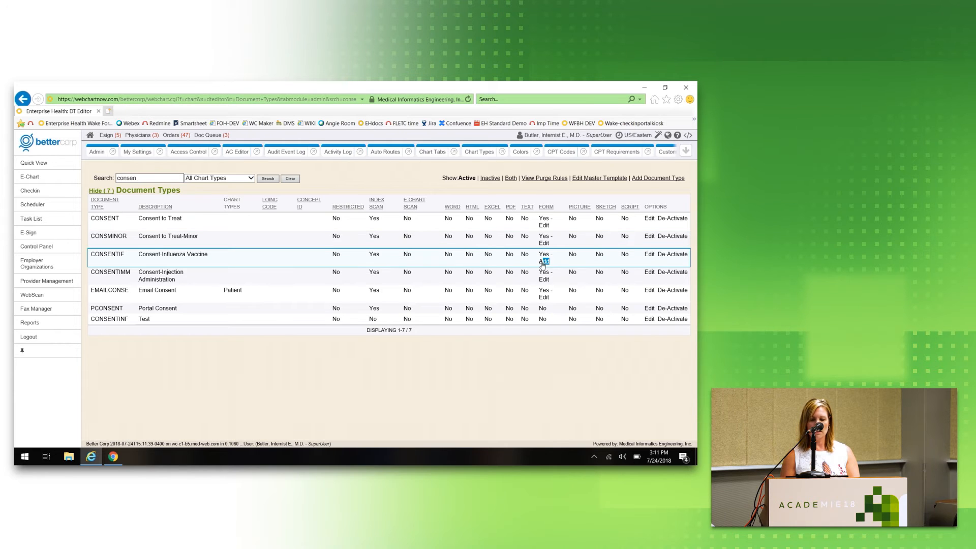
pyautogui.click(543, 263)
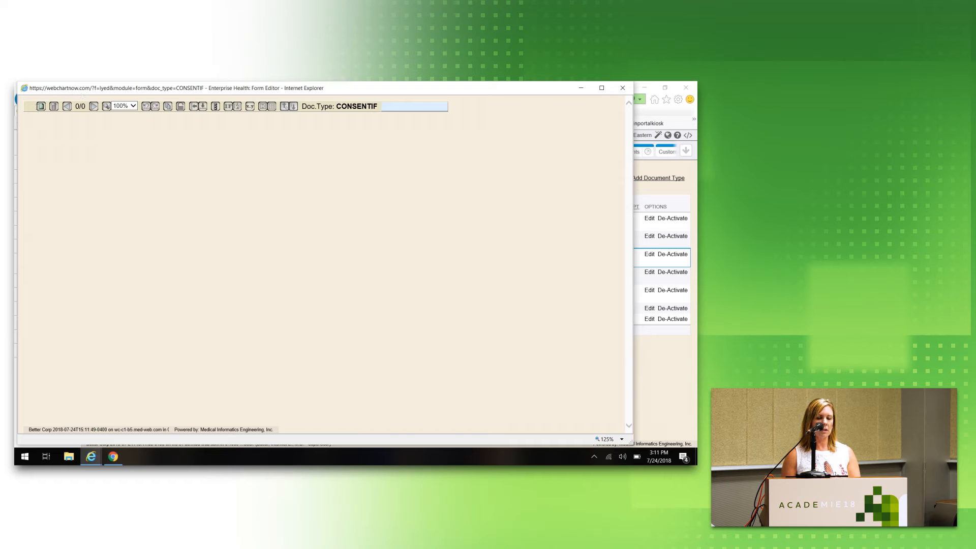
# Add a form page with FLUCONSENT-BetterCorpDemo from the desktop's ACADAMIE folder as its background image.
pyautogui.click(41, 106)
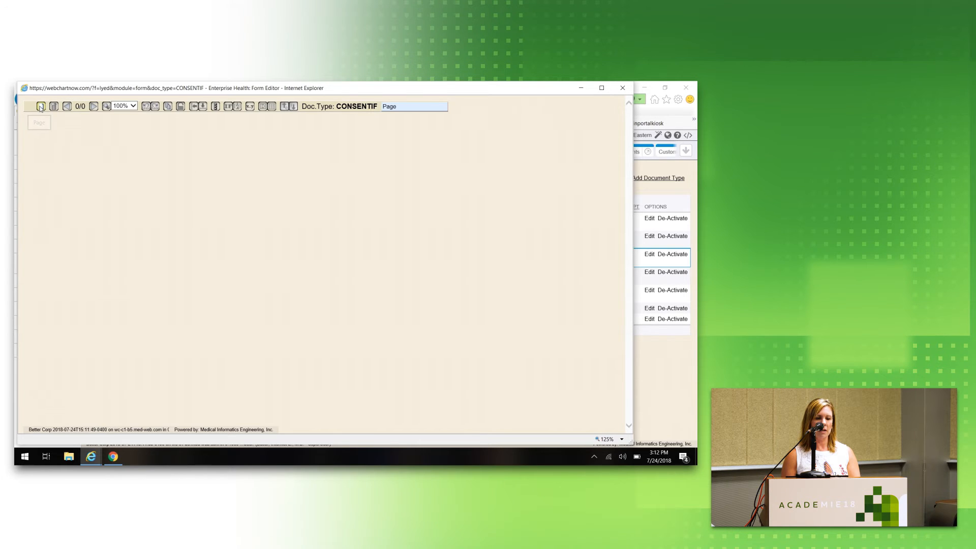
pyautogui.click(286, 132)
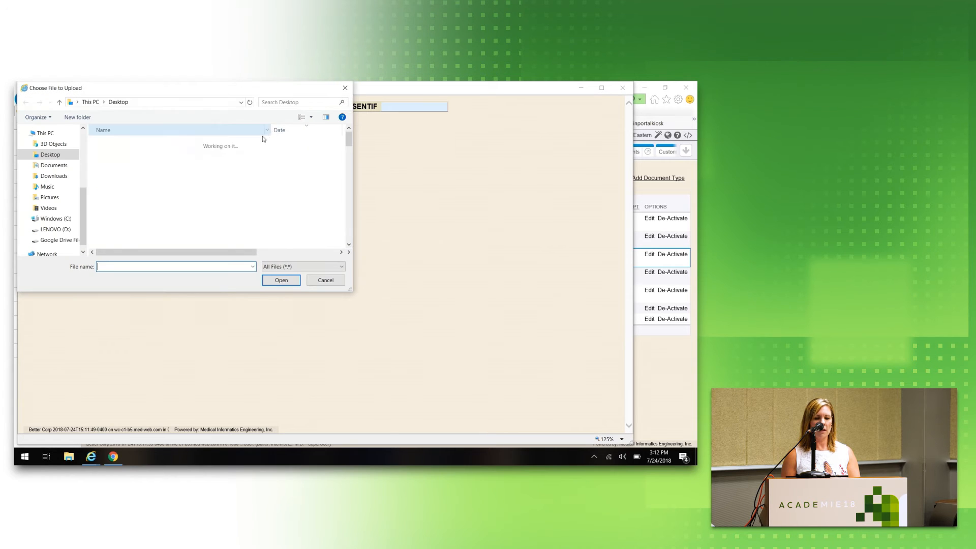
pyautogui.doubleClick(135, 143)
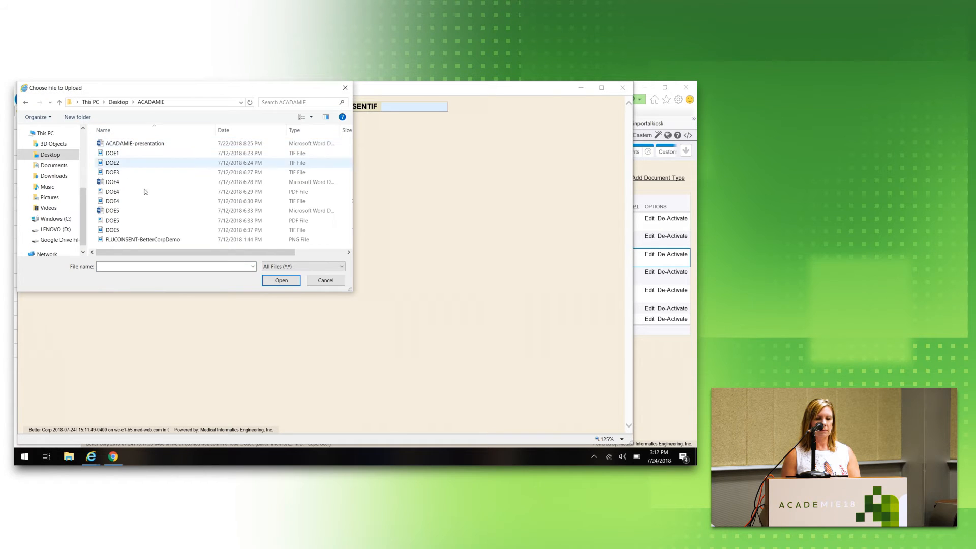
pyautogui.doubleClick(155, 239)
pyautogui.click(209, 173)
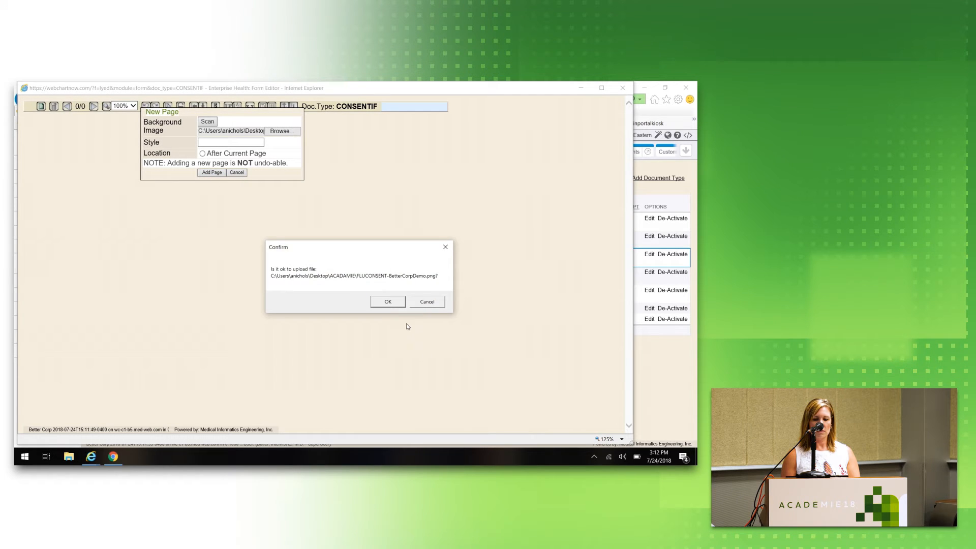
pyautogui.click(385, 301)
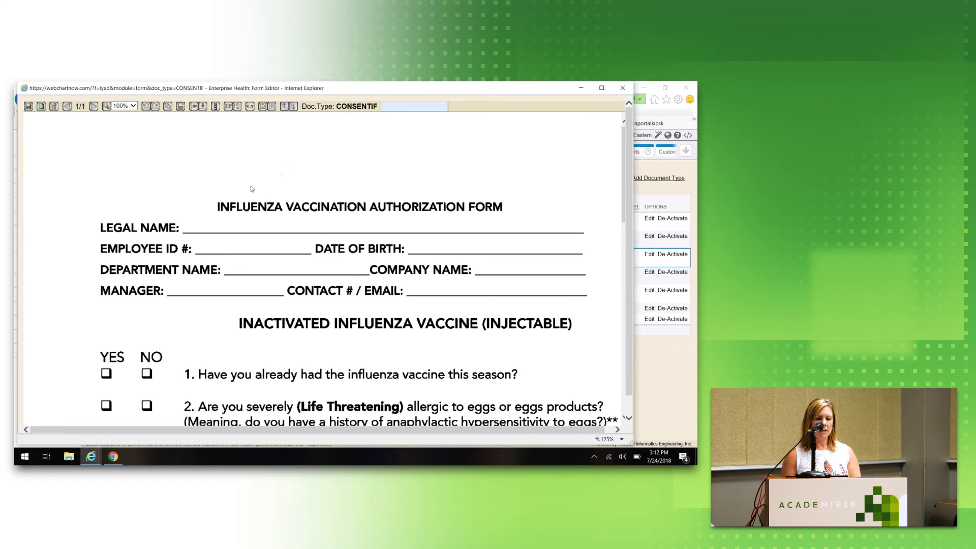
# Show the tag details clear of the page's upper-left area and insert a form.id barcode tag in that corner.
pyautogui.click(264, 107)
pyautogui.moveTo(178, 114); pyautogui.dragTo(598, 176)
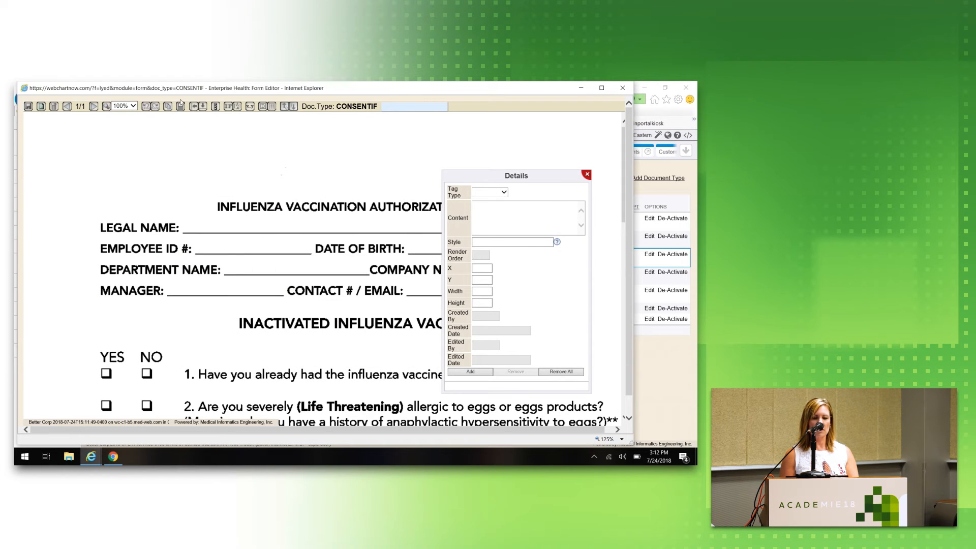
pyautogui.click(49, 133)
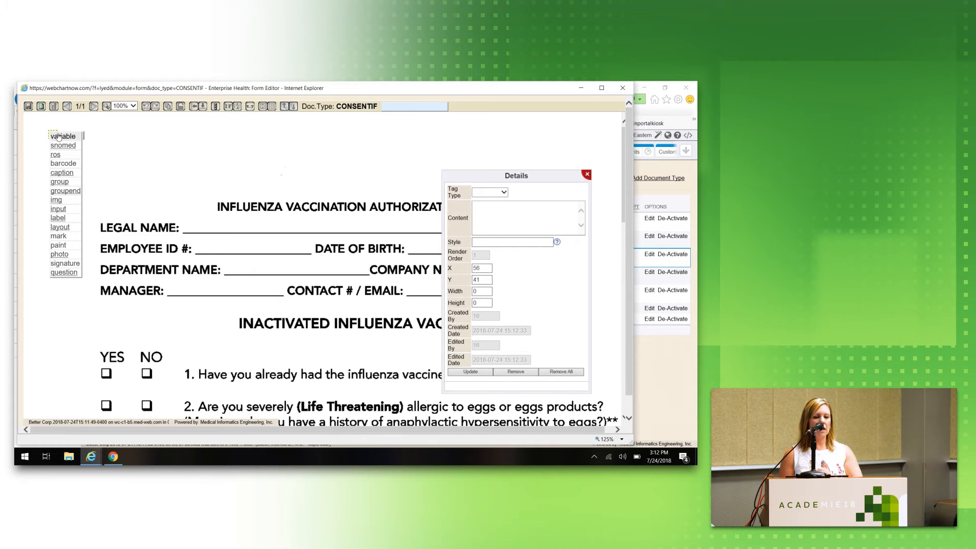
pyautogui.moveTo(60, 136)
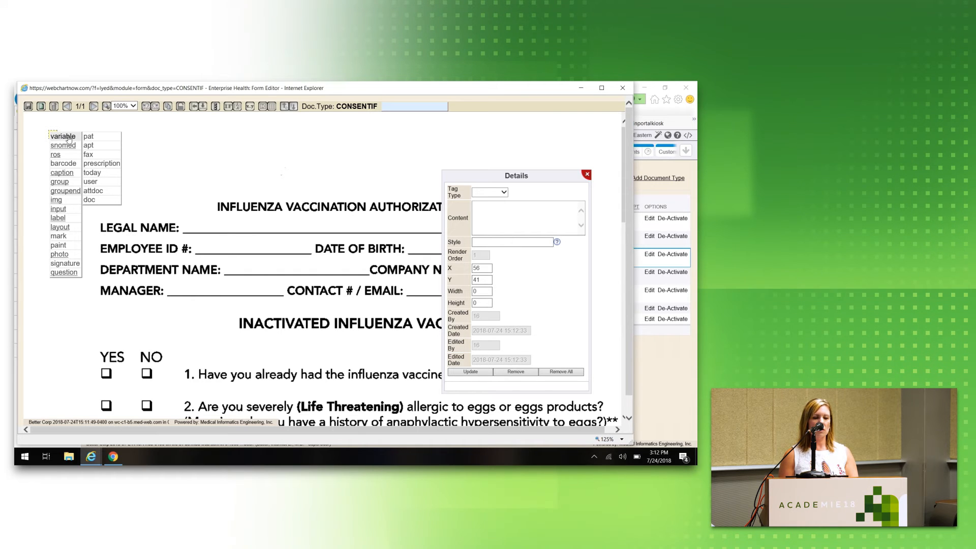
pyautogui.moveTo(69, 163)
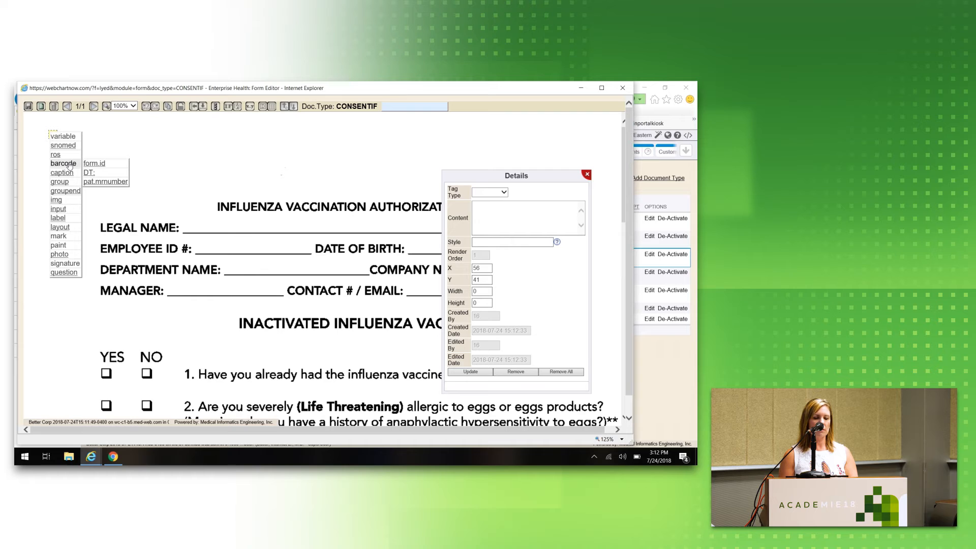
pyautogui.click(101, 166)
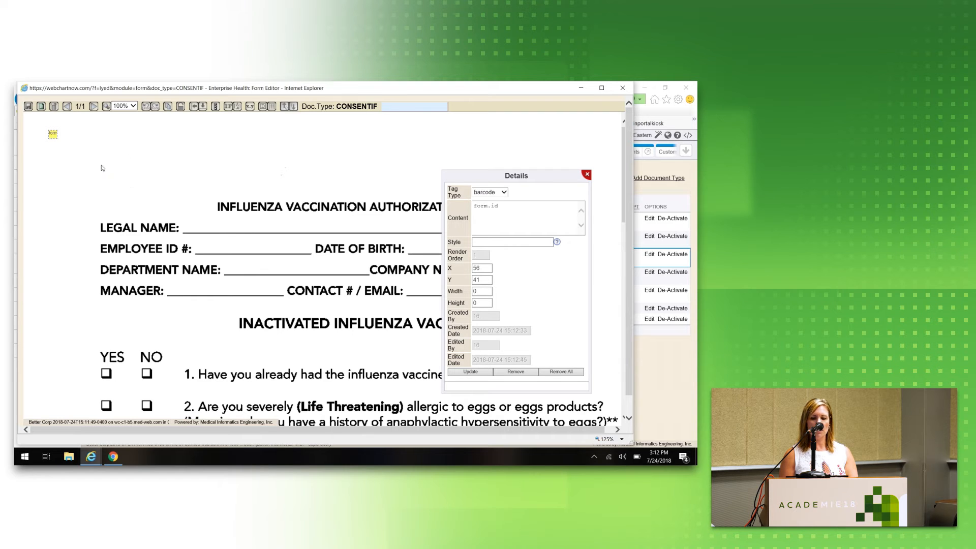
# Set the barcode tag's X and Y position to 35 each and update it.
pyautogui.click(488, 270)
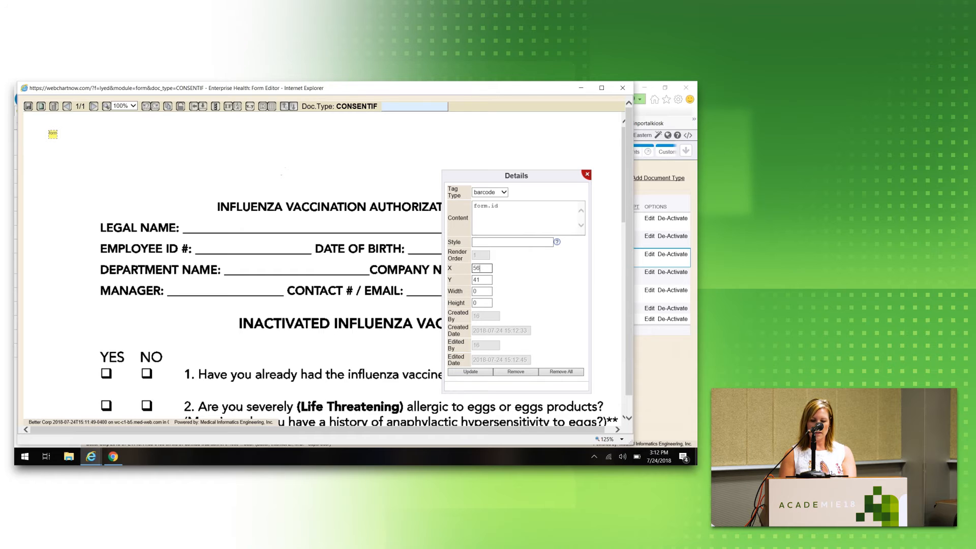
pyautogui.write('35')
pyautogui.press('Tab')
pyautogui.write('35')
pyautogui.click(470, 371)
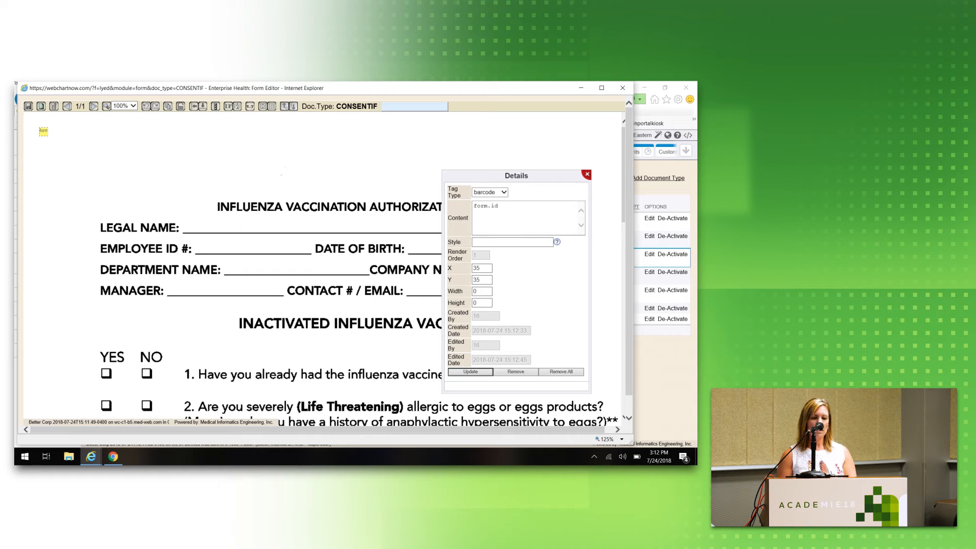
# Insert a pat.full_name_legal variable tag just below the barcode tag and update it.
pyautogui.click(44, 153)
pyautogui.click(45, 153)
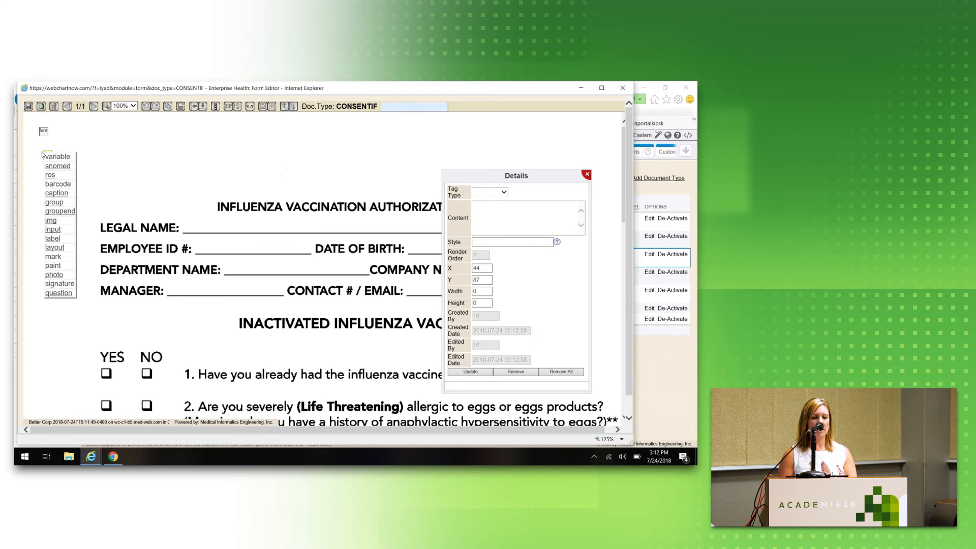
pyautogui.moveTo(58, 157)
pyautogui.moveTo(96, 161)
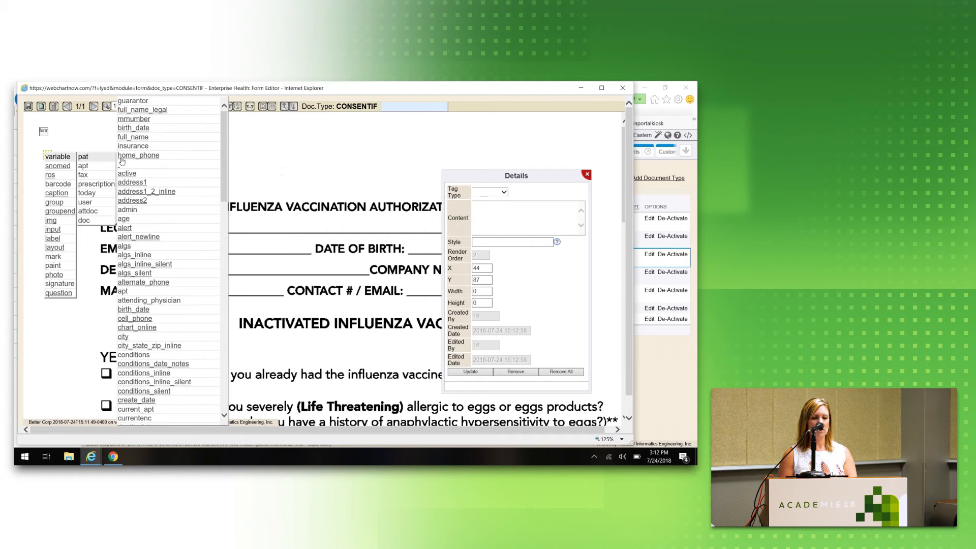
pyautogui.click(166, 115)
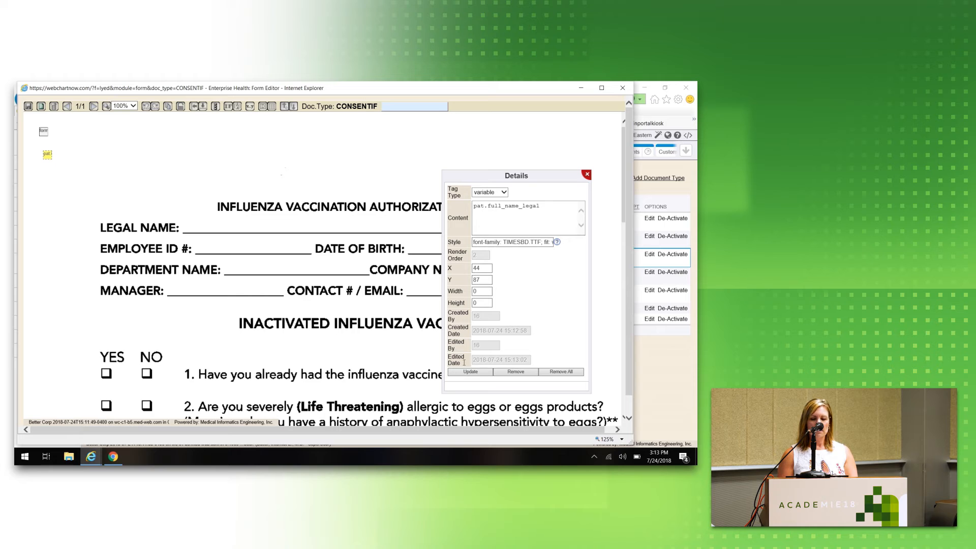
pyautogui.click(480, 269)
pyautogui.click(471, 373)
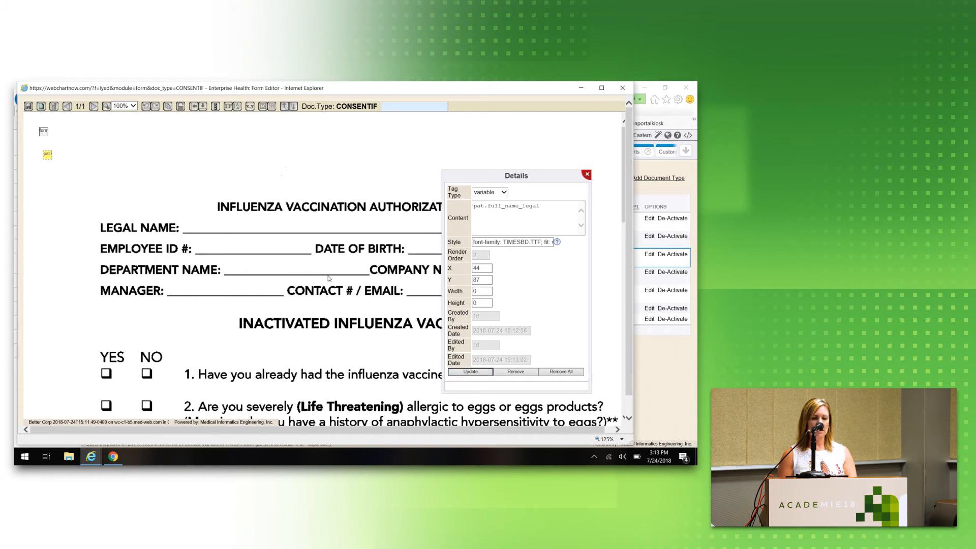
# Insert a pat.full_name_legal variable tag on the Legal Name line and nudge it slightly up to about X 367, Y 239.
pyautogui.click(188, 224)
pyautogui.click(189, 225)
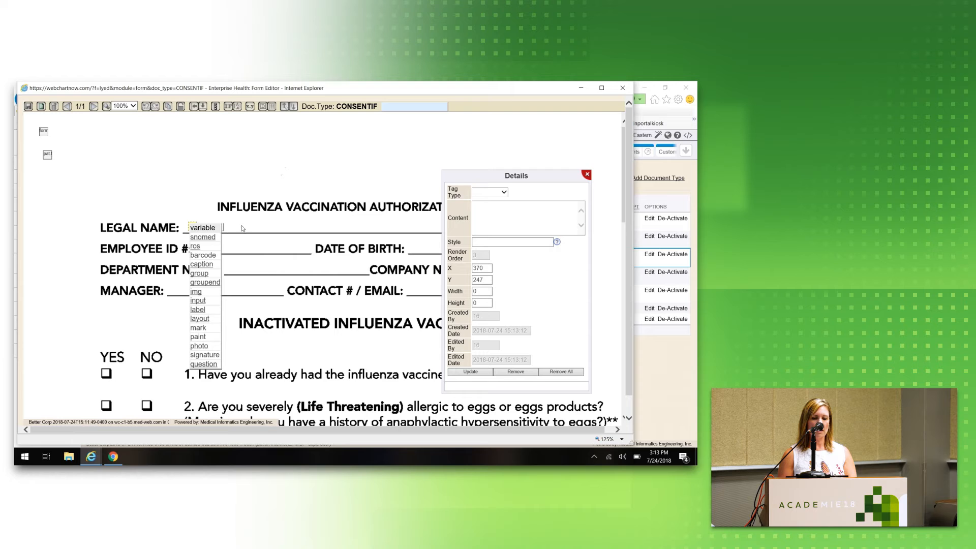
pyautogui.moveTo(213, 231)
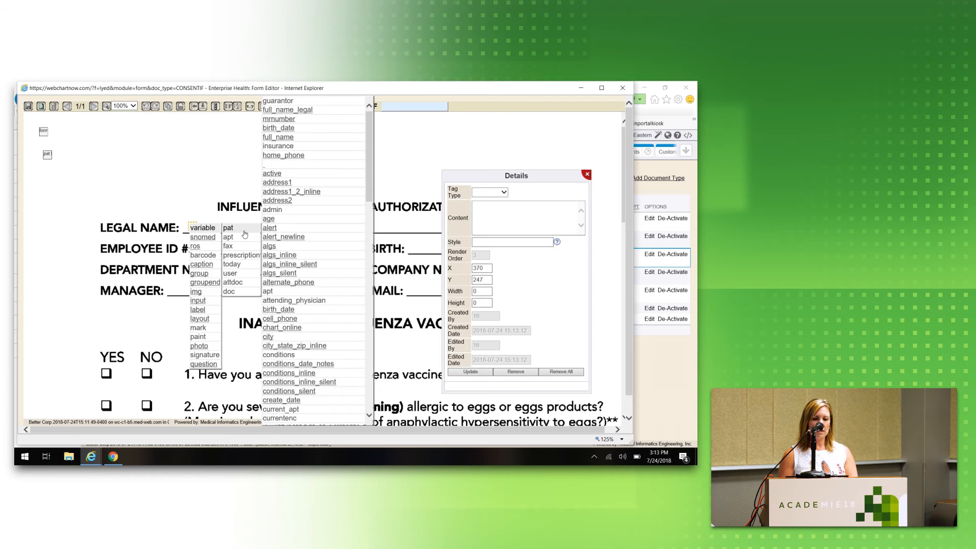
pyautogui.click(288, 110)
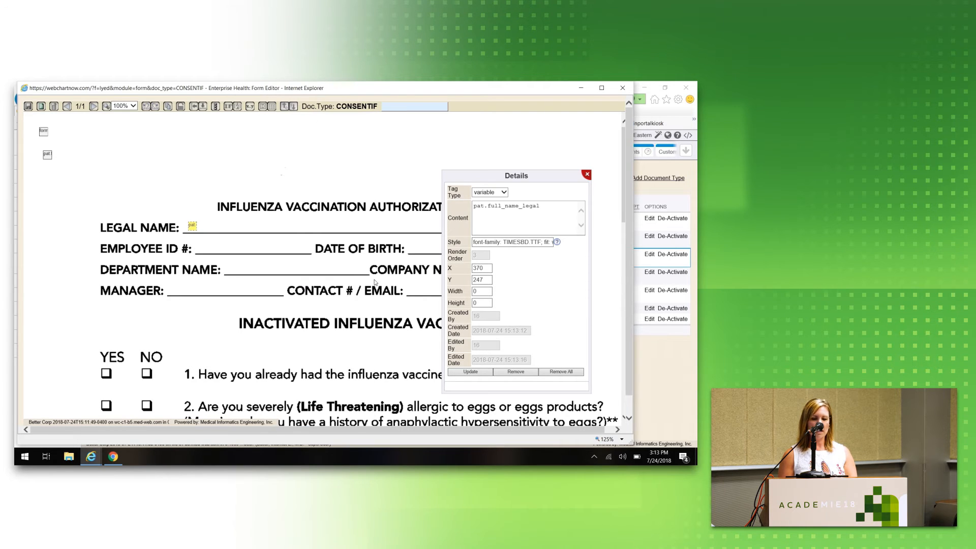
pyautogui.click(470, 372)
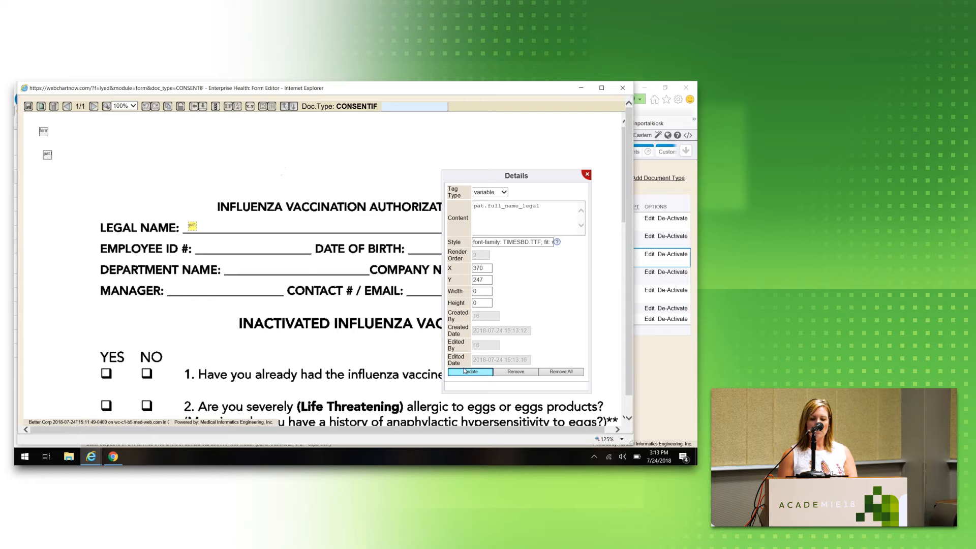
pyautogui.moveTo(193, 228); pyautogui.dragTo(191, 225)
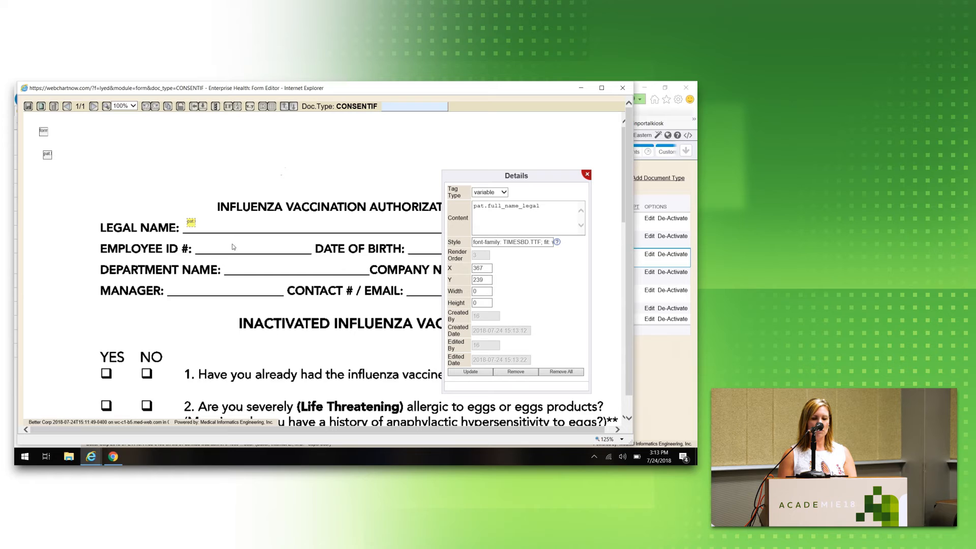
pyautogui.click(466, 372)
# Insert a pat.birth_date variable tag on the Date of Birth line and update it.
pyautogui.click(413, 244)
pyautogui.click(415, 243)
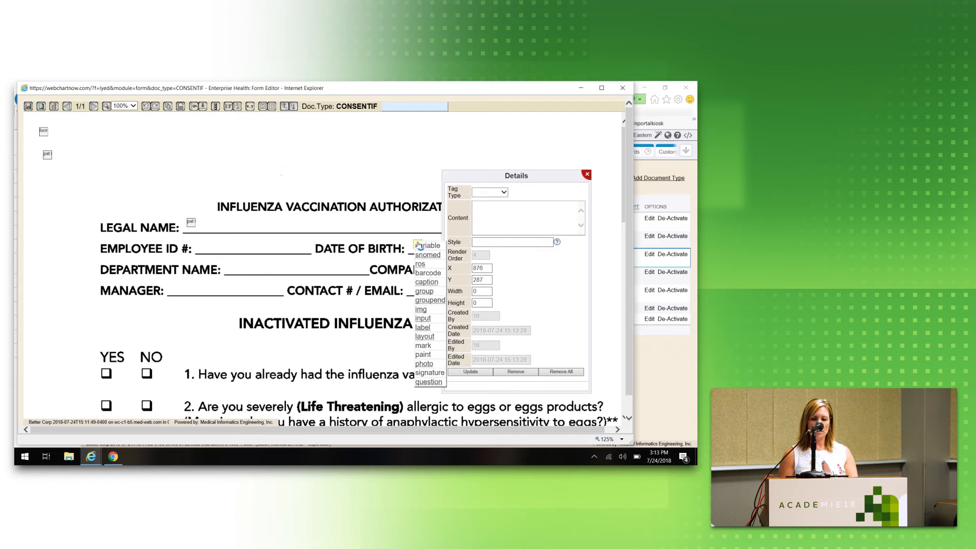
pyautogui.moveTo(438, 245)
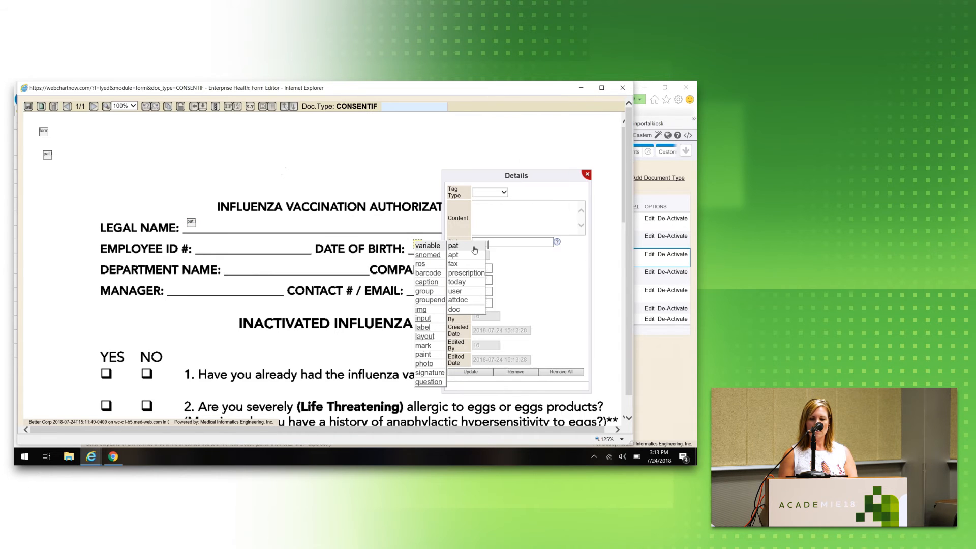
pyautogui.moveTo(475, 247)
pyautogui.moveTo(593, 191); pyautogui.dragTo(593, 204)
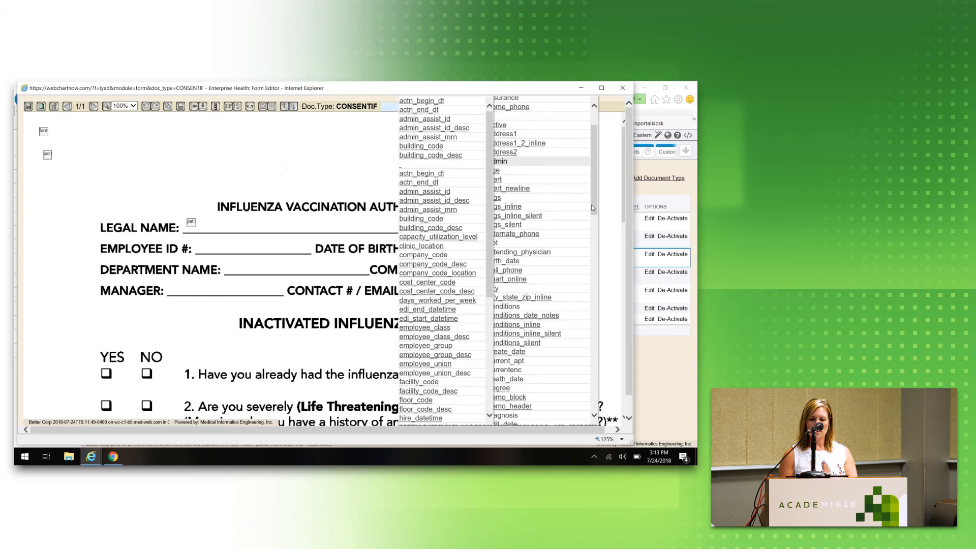
pyautogui.click(509, 262)
pyautogui.click(462, 372)
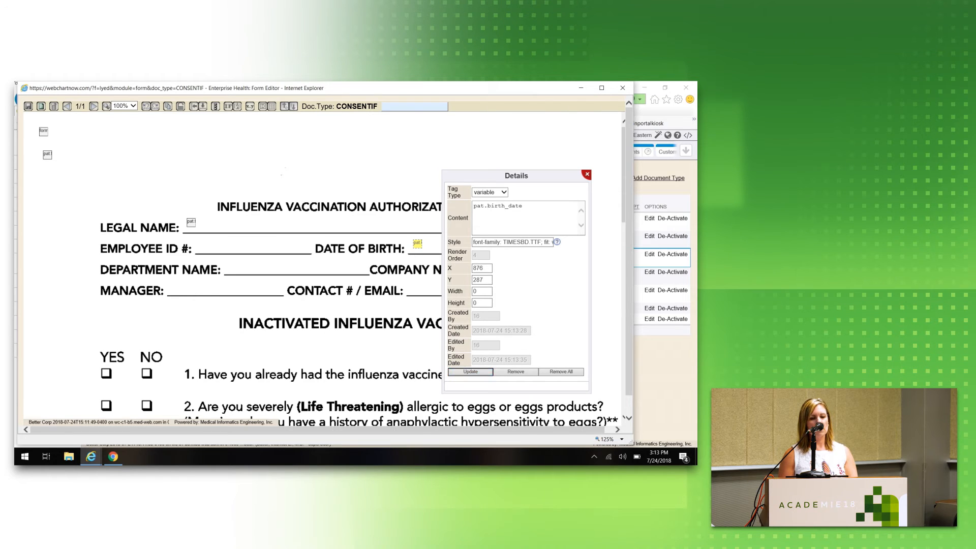
# Save the CONSENTIF form and close the form editor.
pyautogui.click(27, 106)
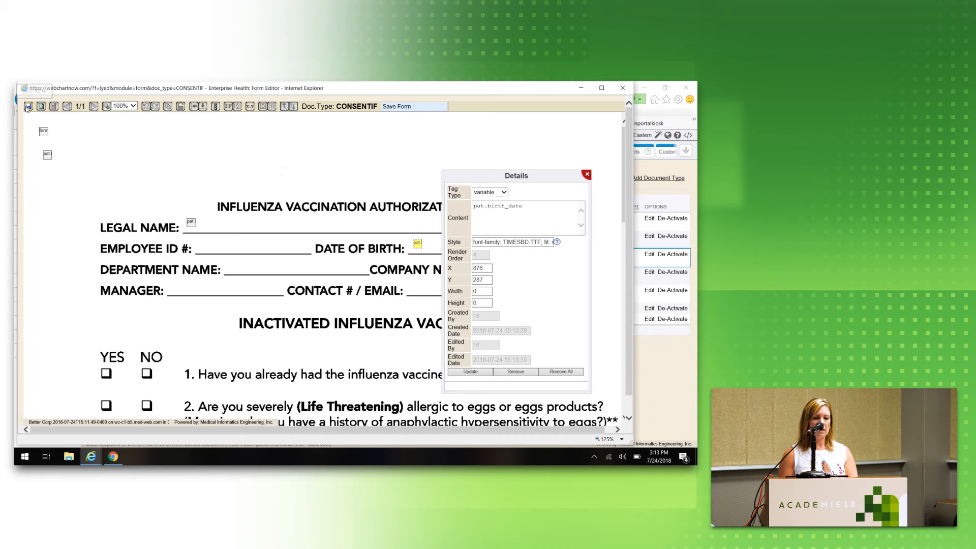
pyautogui.click(623, 88)
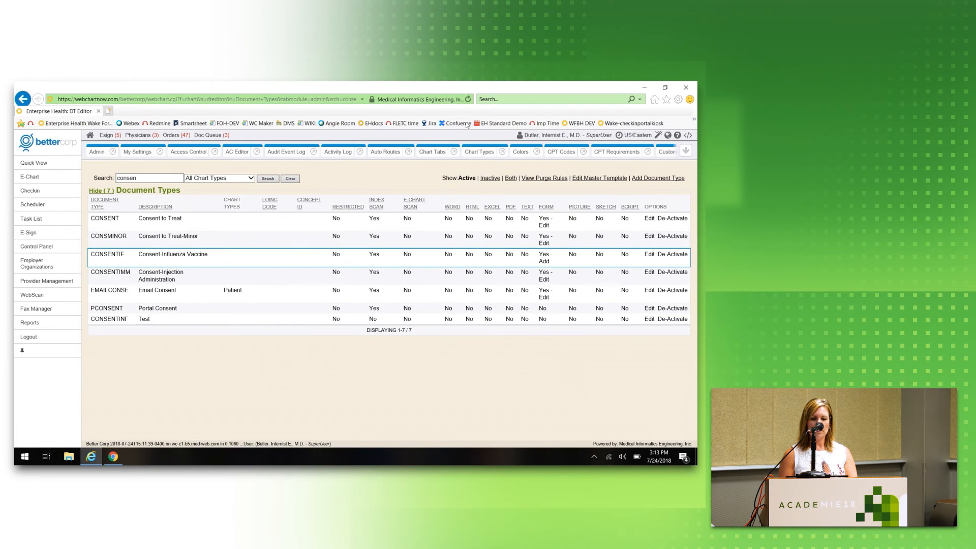
# Generate the Consent-Influenza Vaccine form from the first recent employee's chart to check its tags, and close it.
pyautogui.click(54, 180)
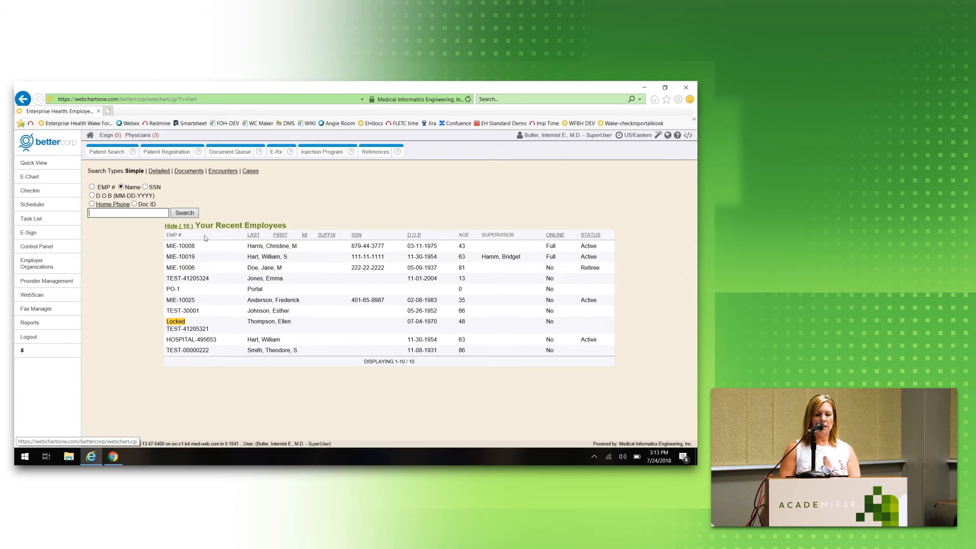
pyautogui.click(189, 248)
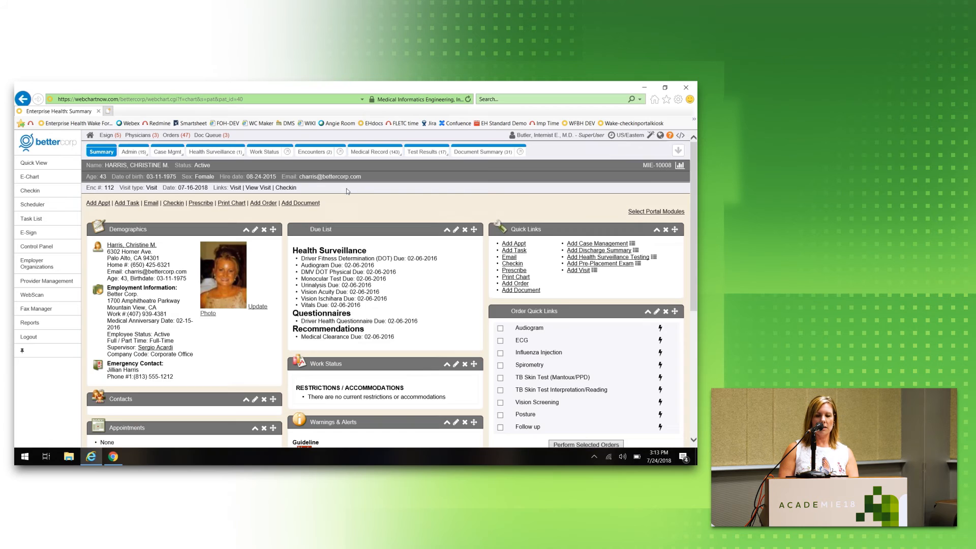
pyautogui.click(310, 203)
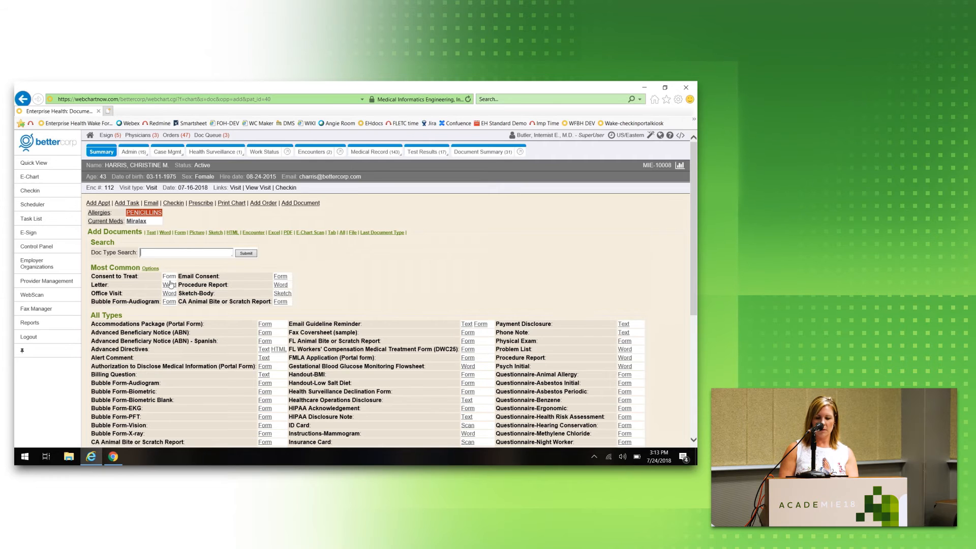
pyautogui.write('consent')
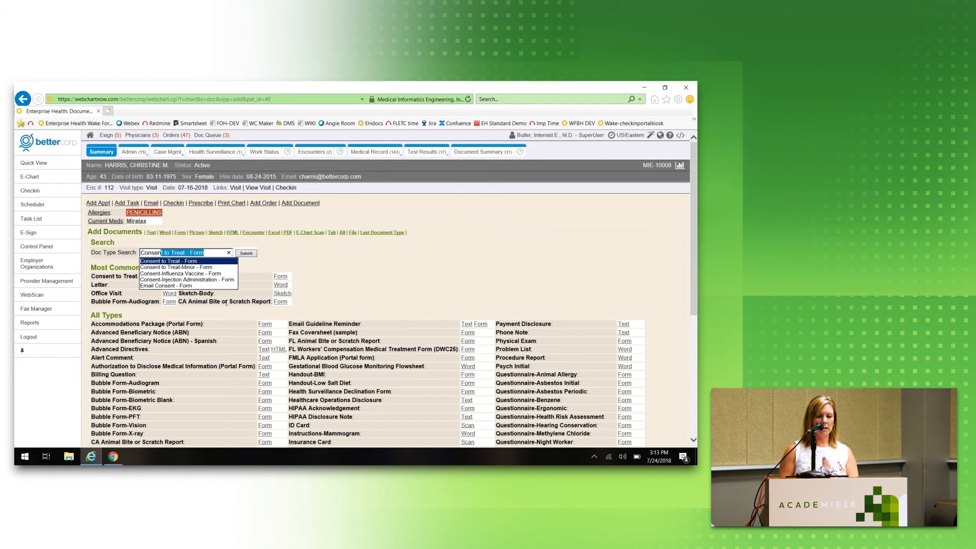
pyautogui.click(189, 275)
pyautogui.click(246, 253)
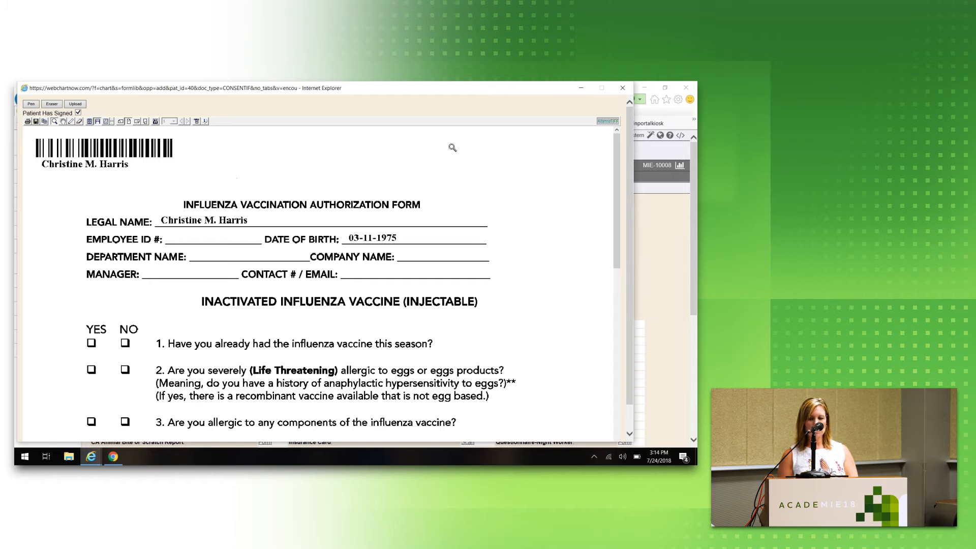
pyautogui.click(623, 90)
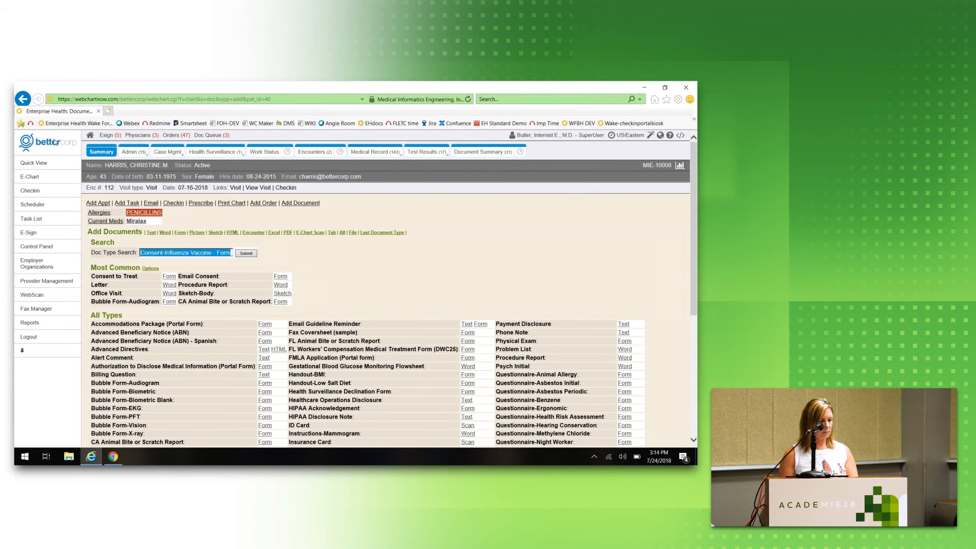
# Switch to the Google Slides deck in Chrome, present it and advance to the Creating a Word template slide.
pyautogui.click(113, 456)
pyautogui.click(67, 130)
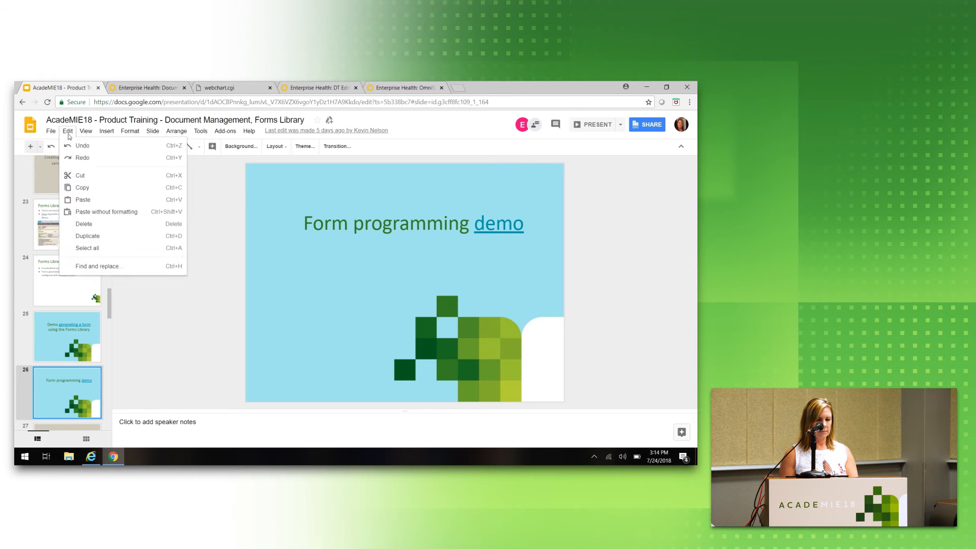
pyautogui.moveTo(85, 130)
pyautogui.click(96, 148)
pyautogui.press('Right')
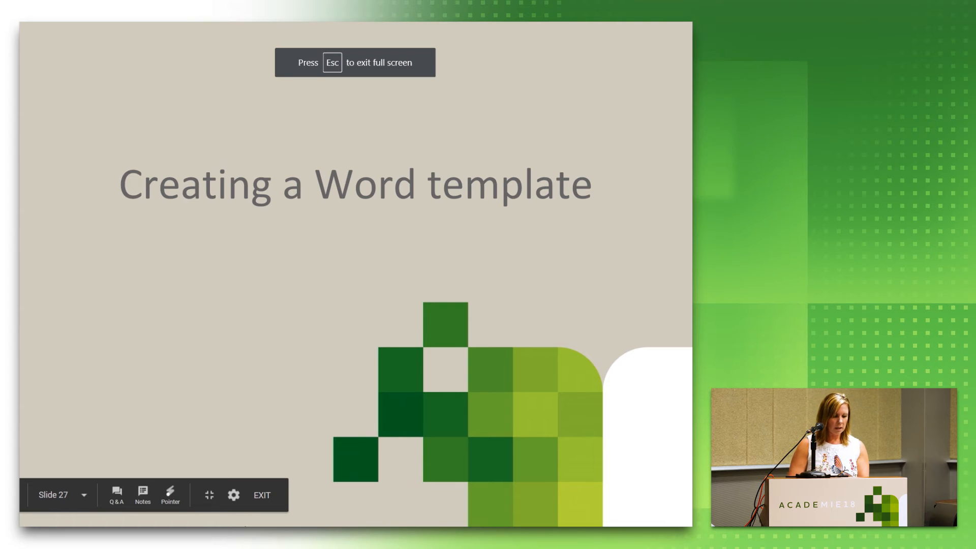
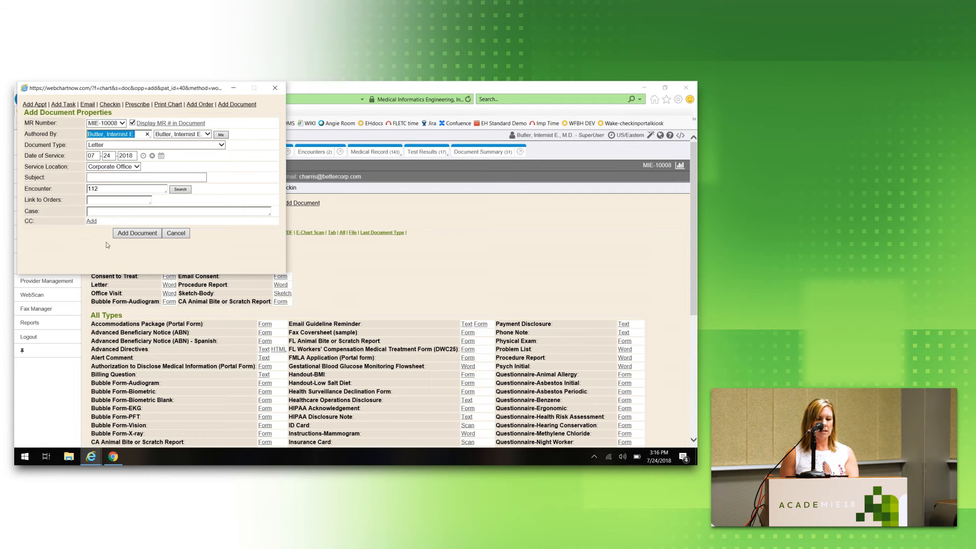
# Add the Letter document with its current properties and review the logo, date, patient and signature blocks in Word.
pyautogui.click(151, 234)
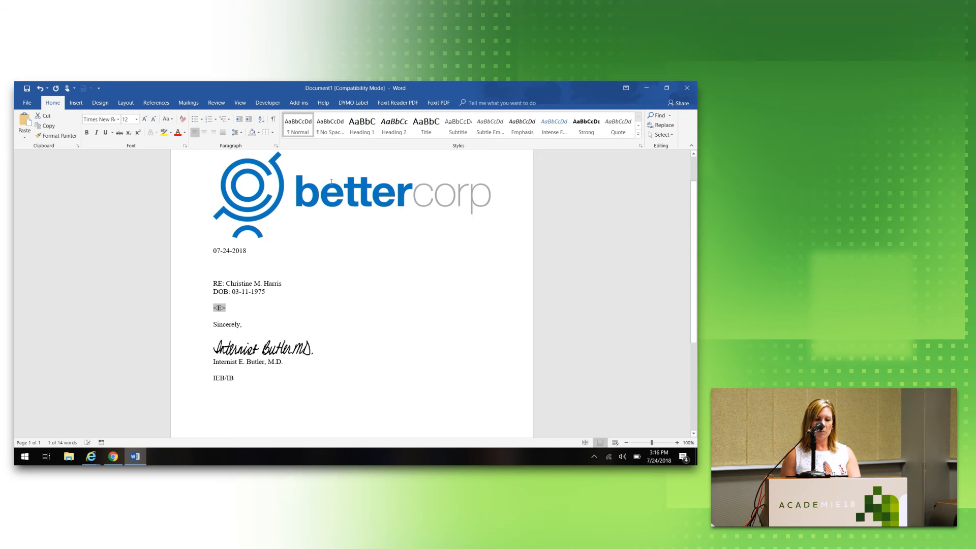
pyautogui.click(344, 198)
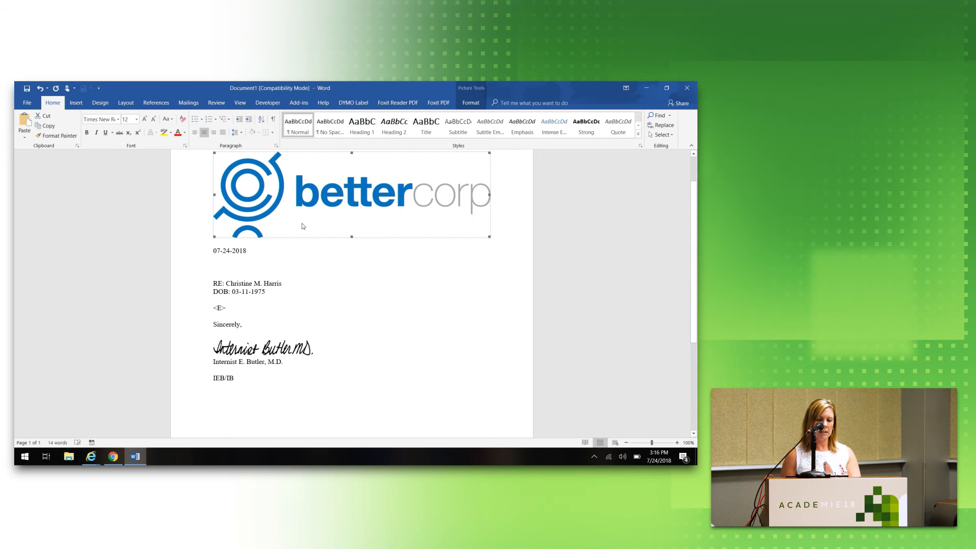
pyautogui.tripleClick(251, 253)
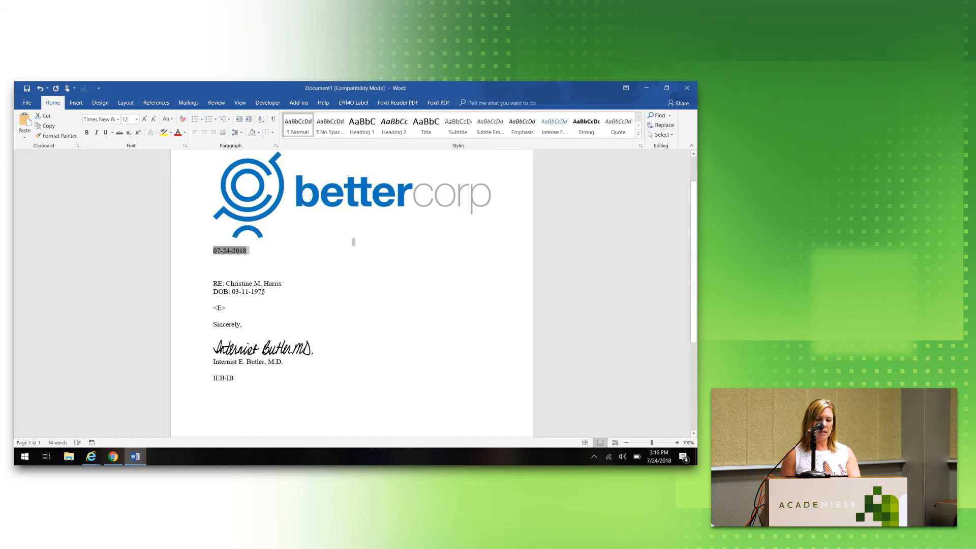
pyautogui.moveTo(268, 292); pyautogui.dragTo(204, 280)
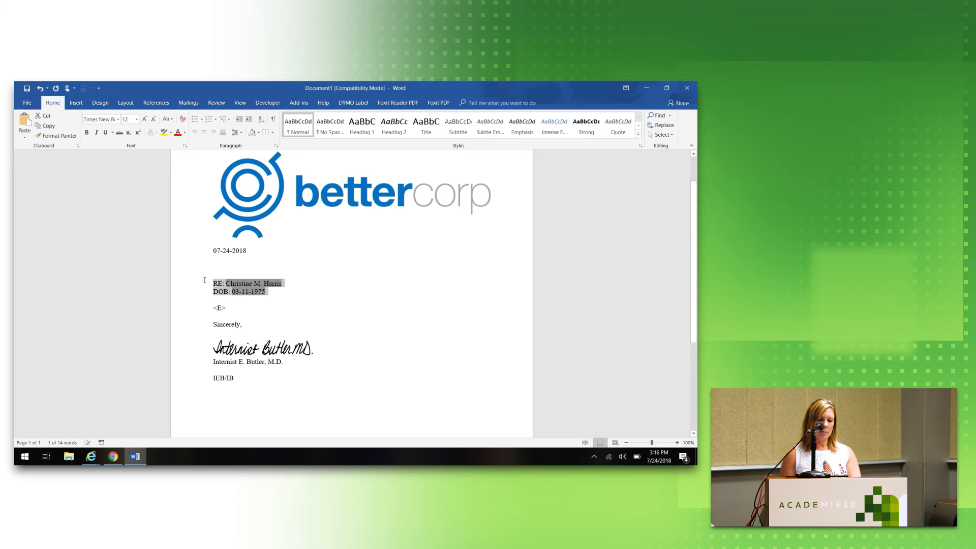
pyautogui.click(288, 297)
pyautogui.moveTo(289, 366); pyautogui.dragTo(213, 340)
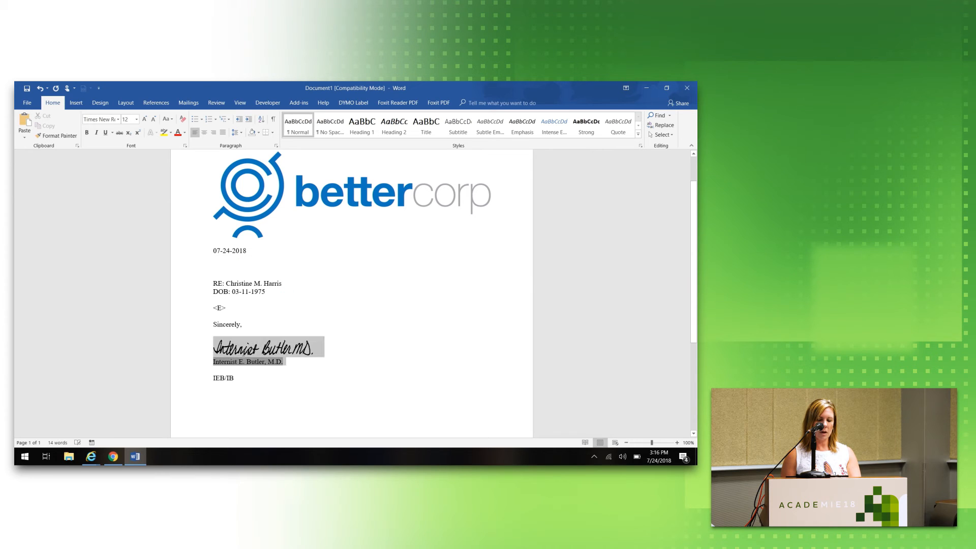
pyautogui.click(309, 363)
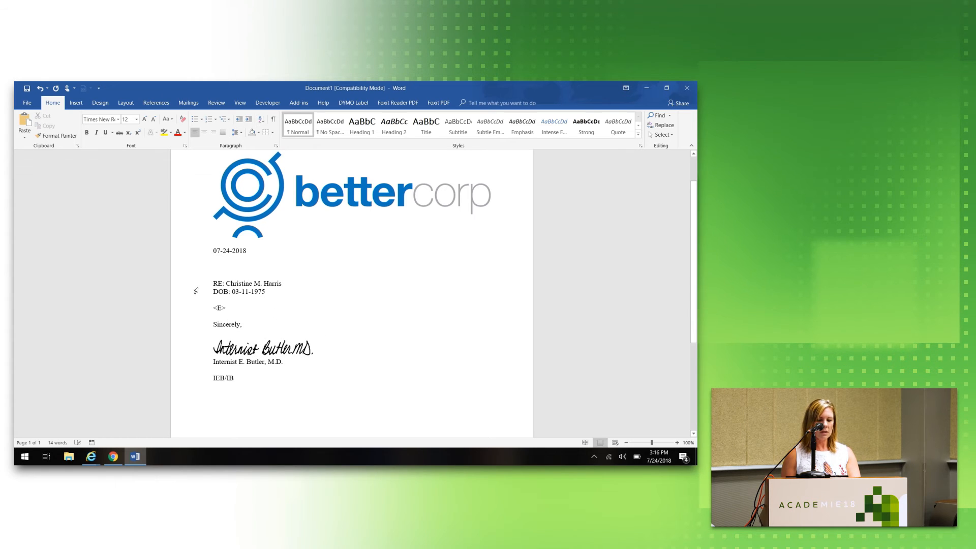
# Replace the <E> placeholder with "This is the place to type." and upload the letter to the chart.
pyautogui.doubleClick(221, 308)
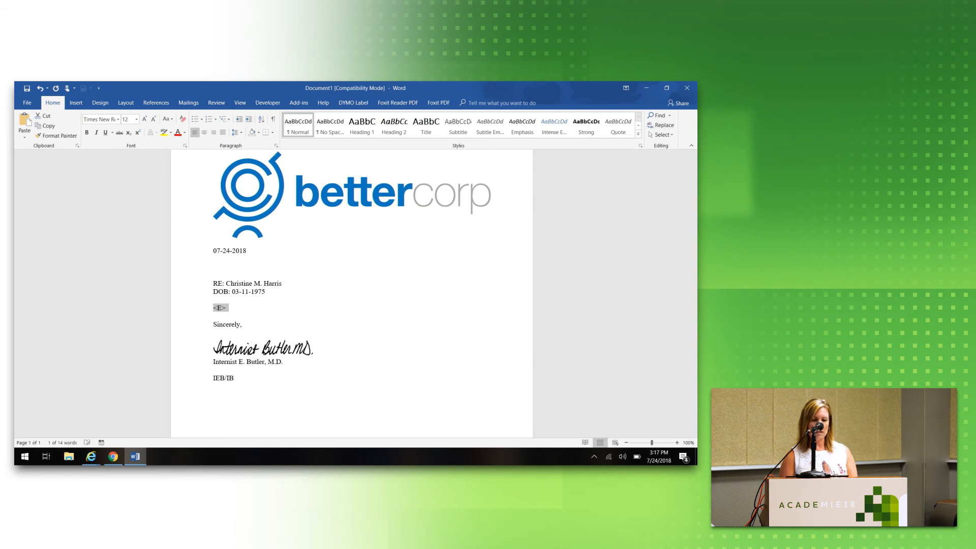
pyautogui.write('This is the ')
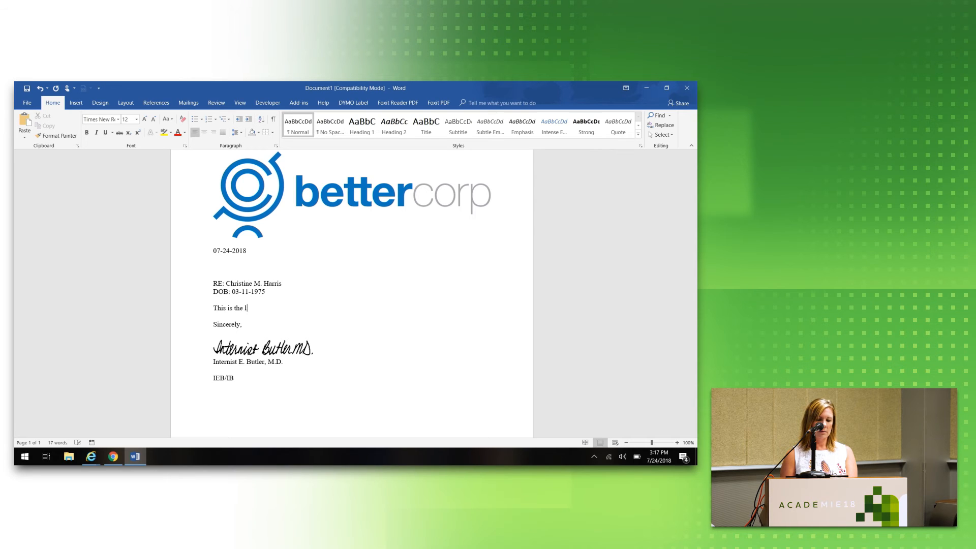
pyautogui.write('place to type.')
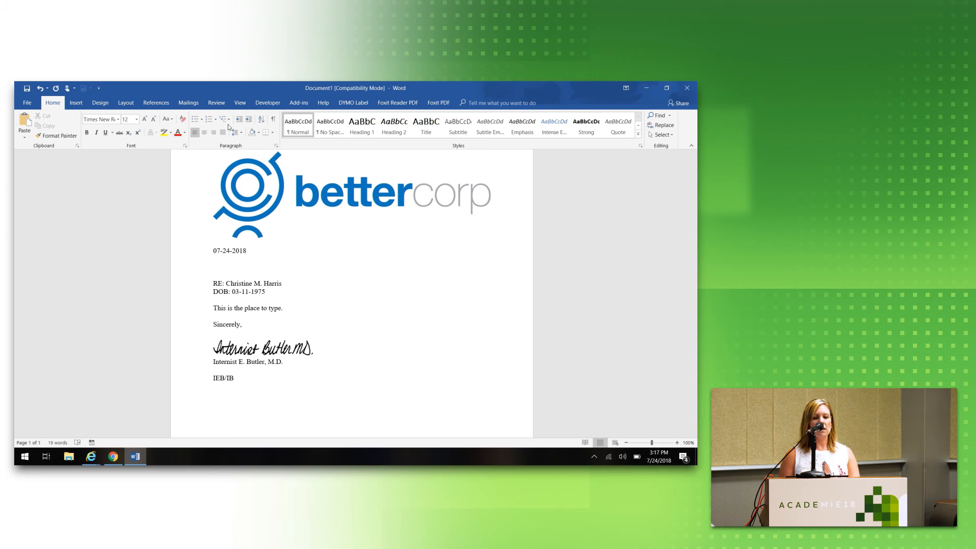
pyautogui.click(299, 103)
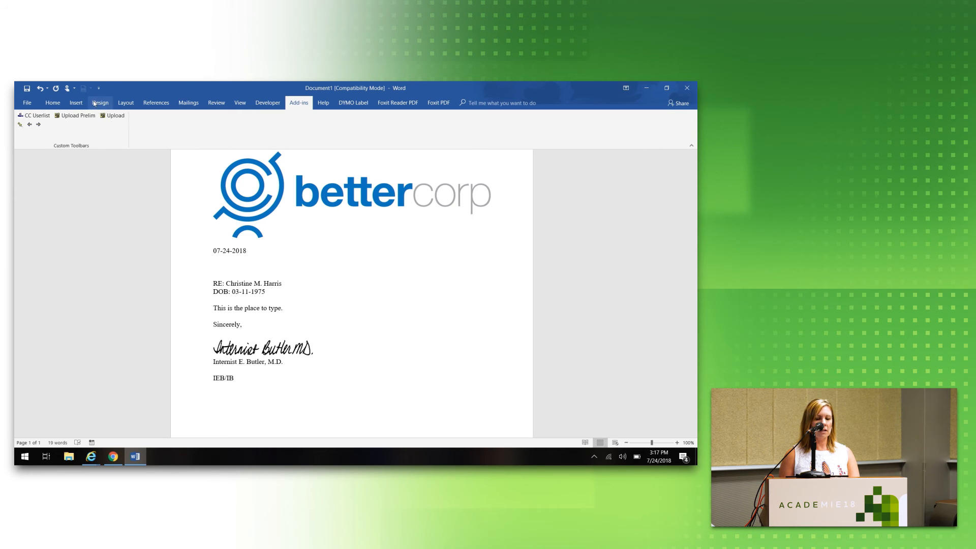
pyautogui.click(115, 116)
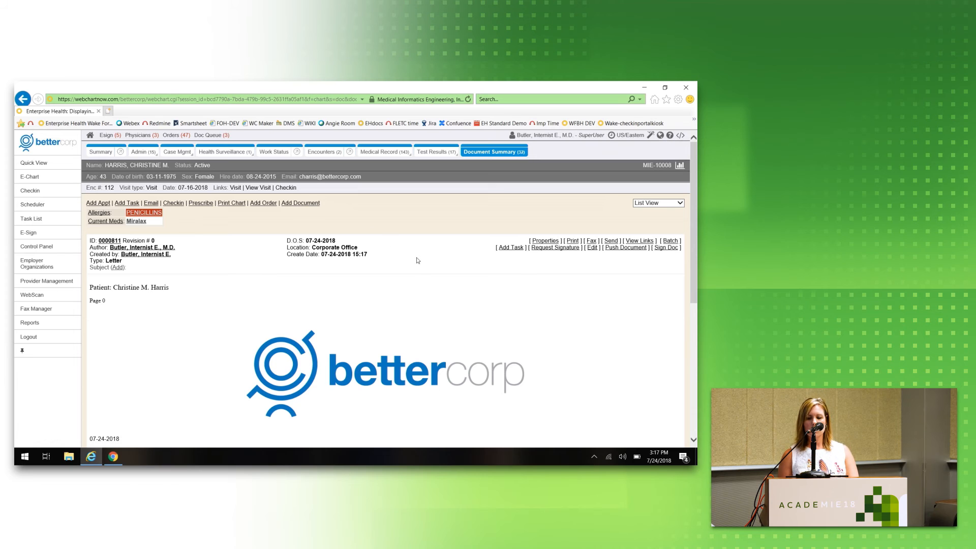
# Look through the uploaded letter and its fax option in the patient's chart.
pyautogui.scroll(-3, 411, 261)
pyautogui.scroll(3, 411, 263)
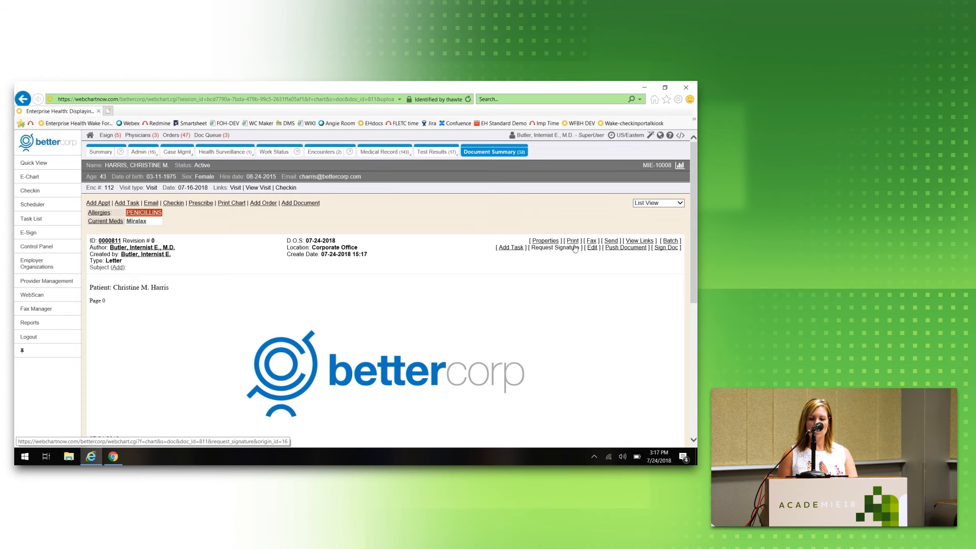
pyautogui.click(591, 241)
pyautogui.click(448, 206)
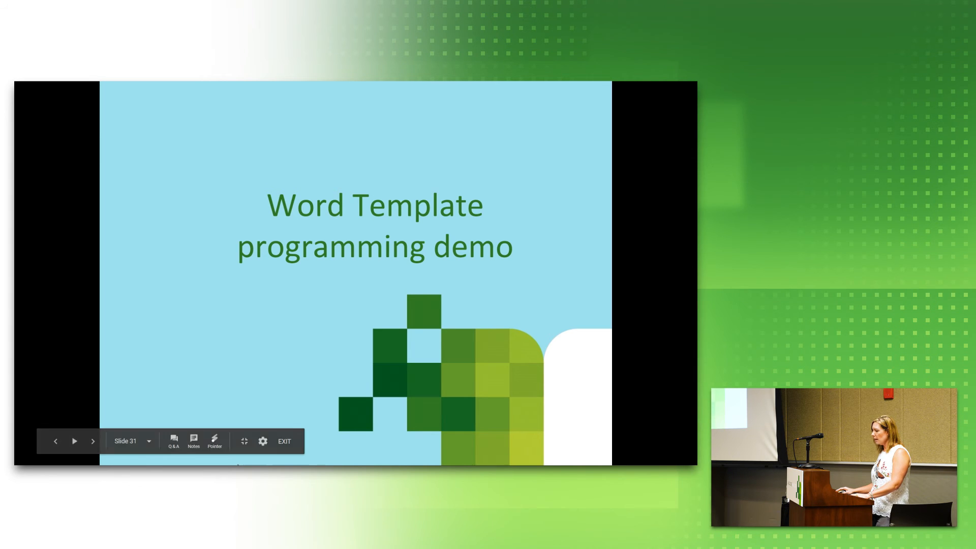
# End the slideshow, switch back to Enterprise Health in Internet Explorer and open the Document Types administration in the Control Panel.
pyautogui.press('Escape')
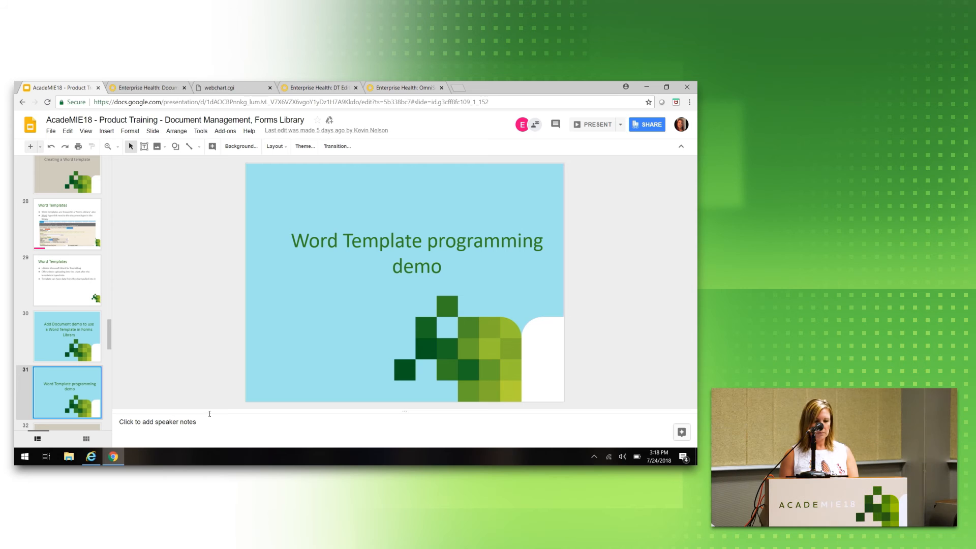
pyautogui.click(91, 456)
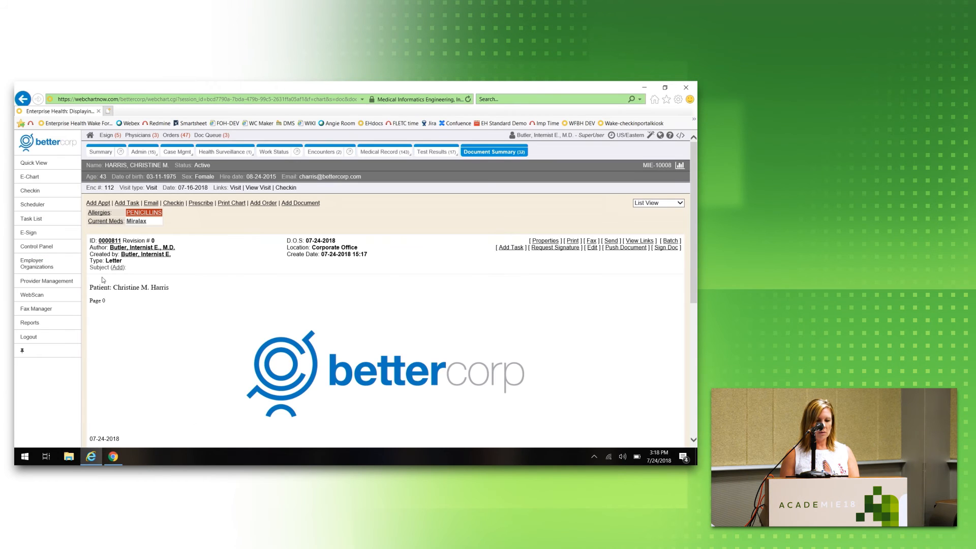
pyautogui.click(56, 249)
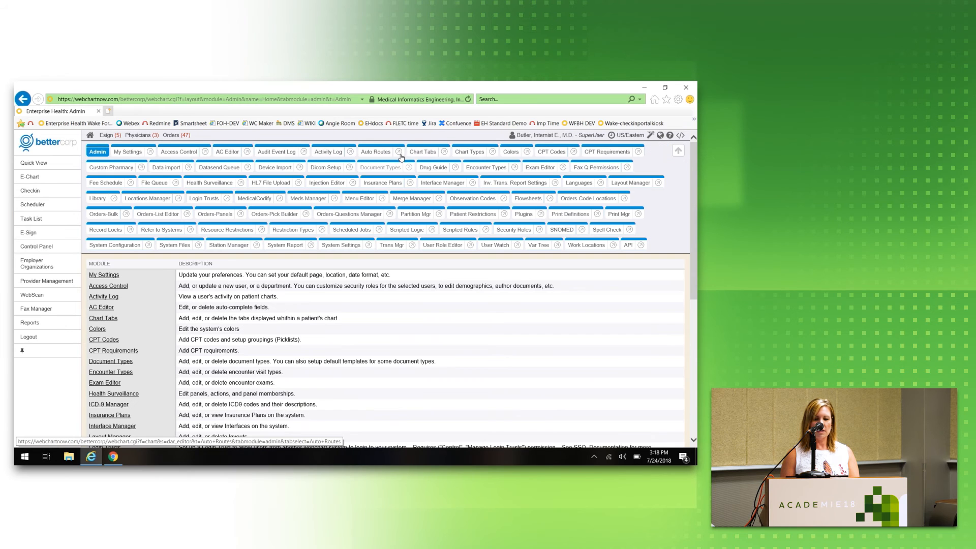
pyautogui.click(384, 168)
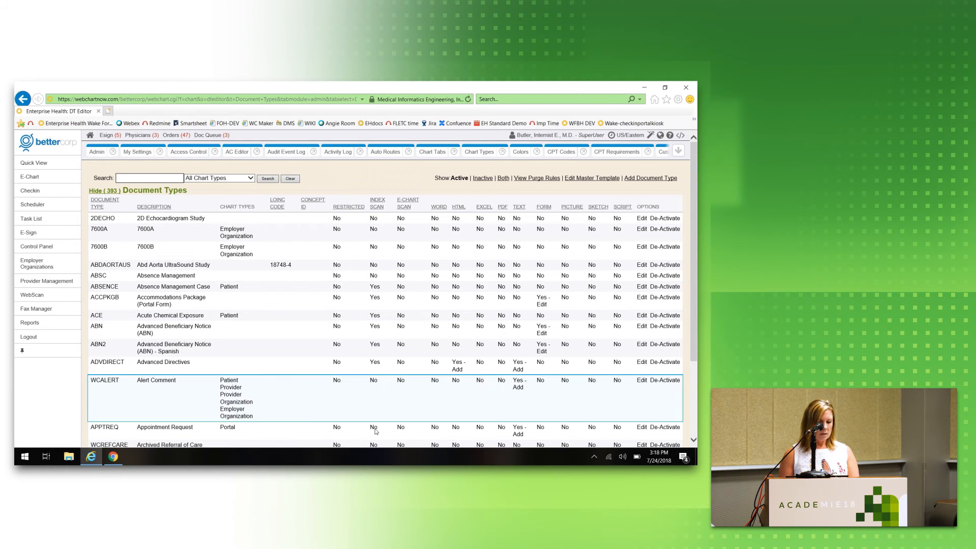
# Search the document types for letter and highlight the Reminder Letter and Letter descriptions.
pyautogui.write('letter')
pyautogui.press('Return')
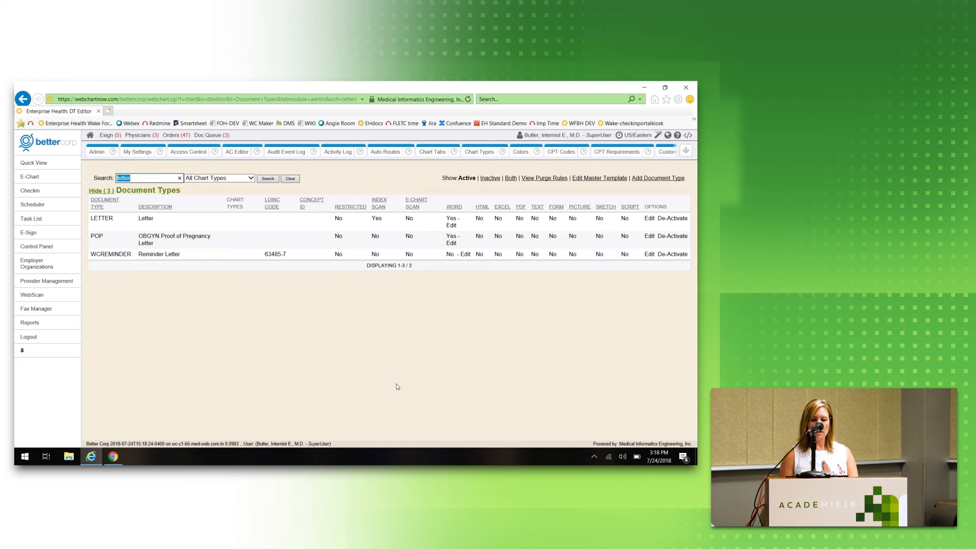
pyautogui.moveTo(192, 257); pyautogui.dragTo(138, 261)
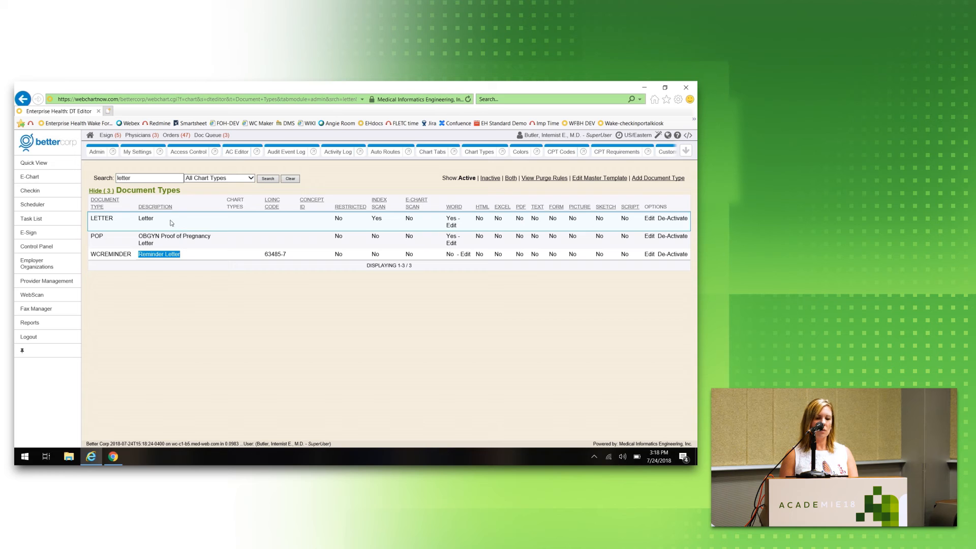
pyautogui.moveTo(154, 219); pyautogui.dragTo(137, 219)
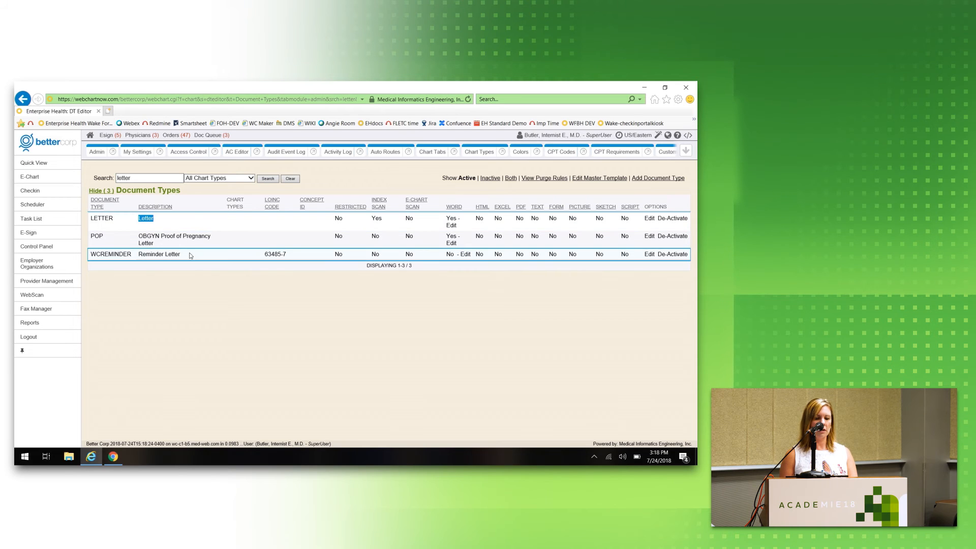
# Open the Word template of the Reminder Letter document type for editing.
pyautogui.tripleClick(163, 256)
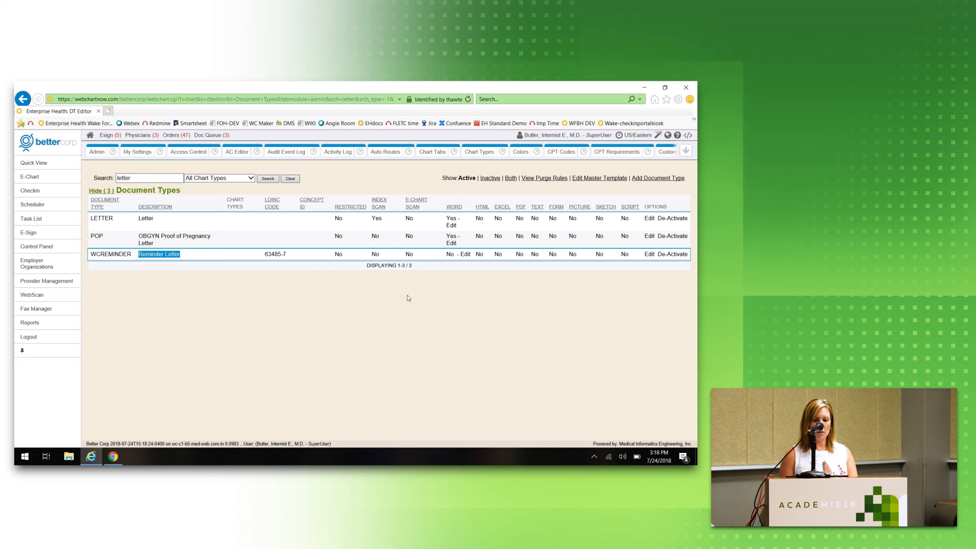
pyautogui.click(469, 285)
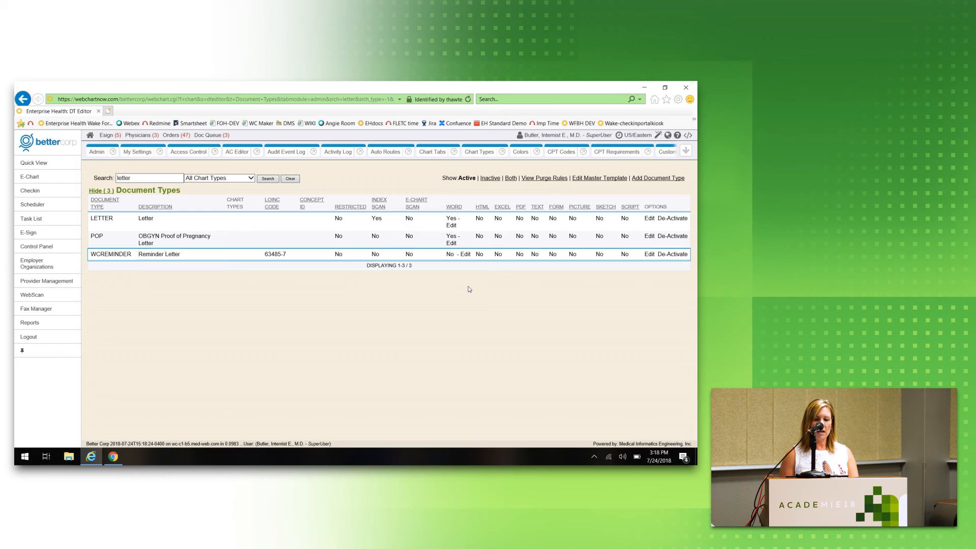
pyautogui.click(465, 255)
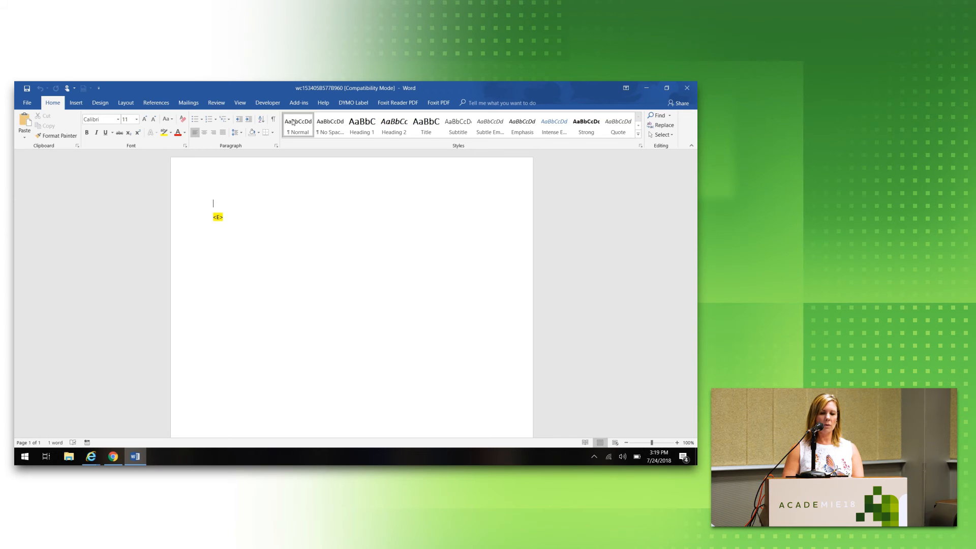
# Examine the document, image and user-defined web variables available for insertion, trying pat.mrnumber as a user-defined name.
pyautogui.click(299, 102)
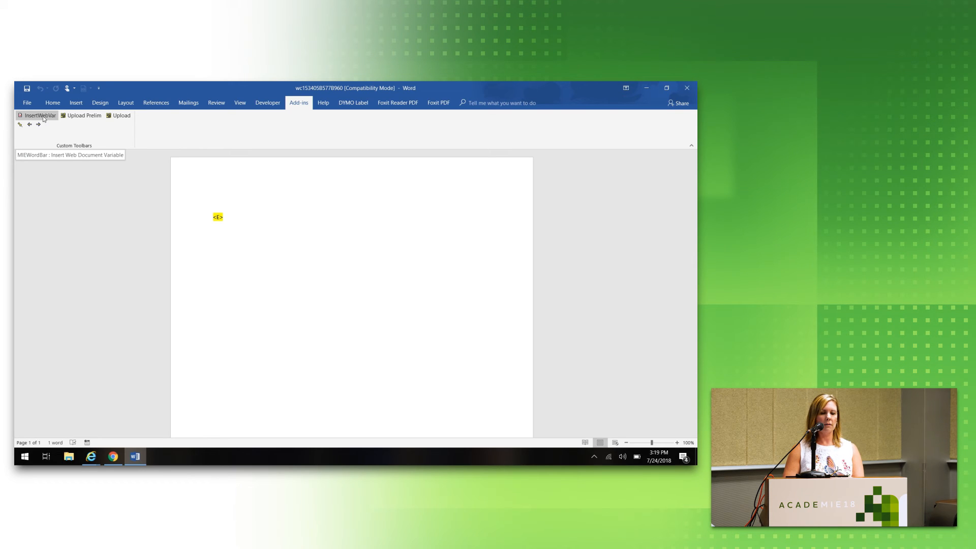
pyautogui.click(44, 118)
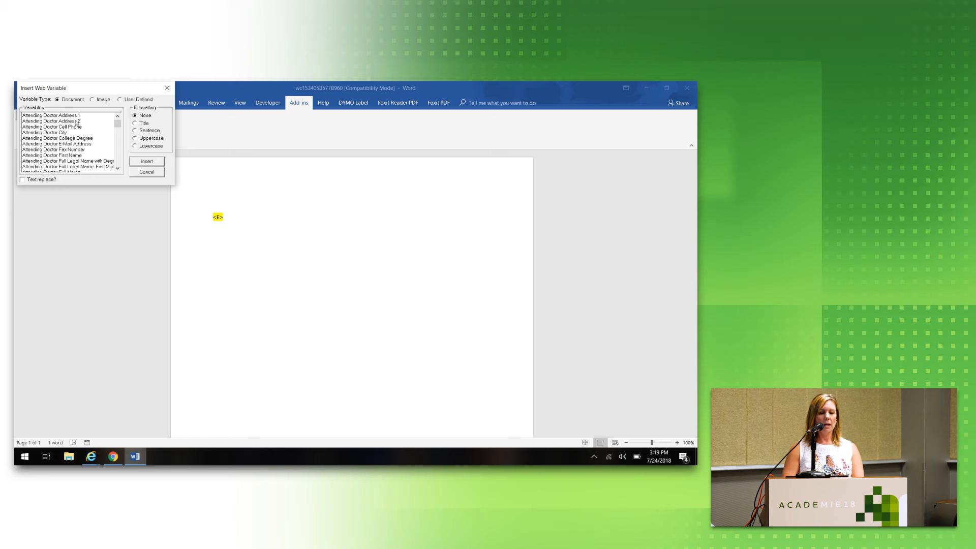
pyautogui.moveTo(117, 124)
pyautogui.mouseDown()
pyautogui.moveTo(117, 143)
pyautogui.moveTo(117, 123)
pyautogui.mouseUp()
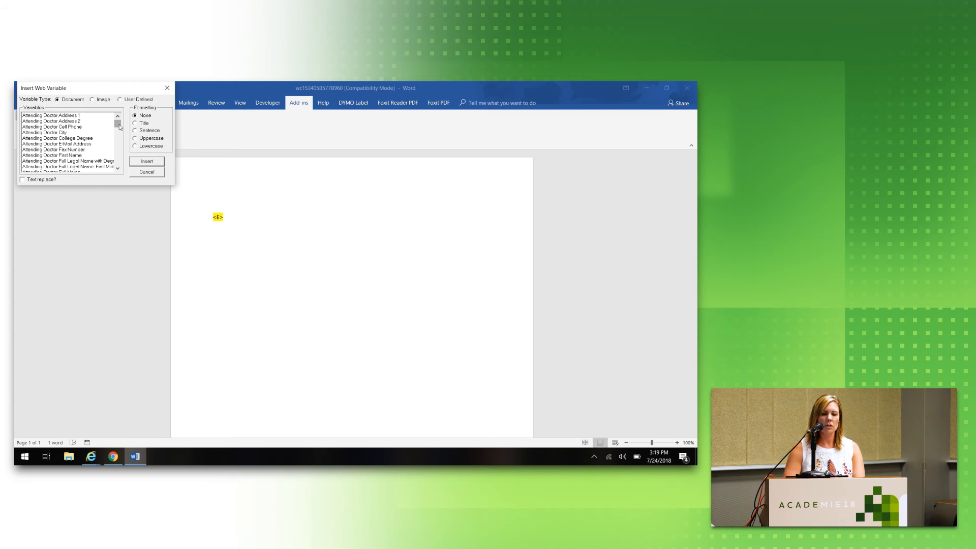
pyautogui.click(100, 102)
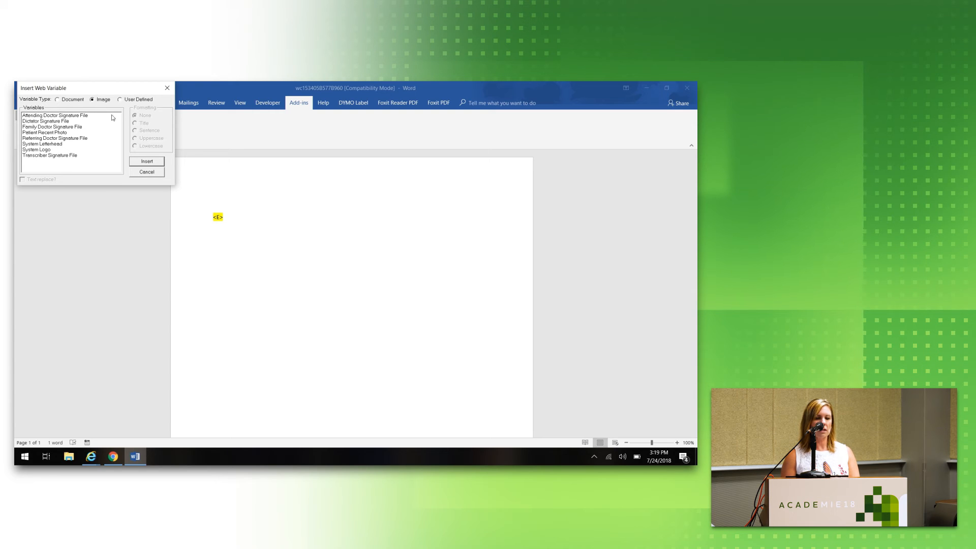
pyautogui.click(58, 100)
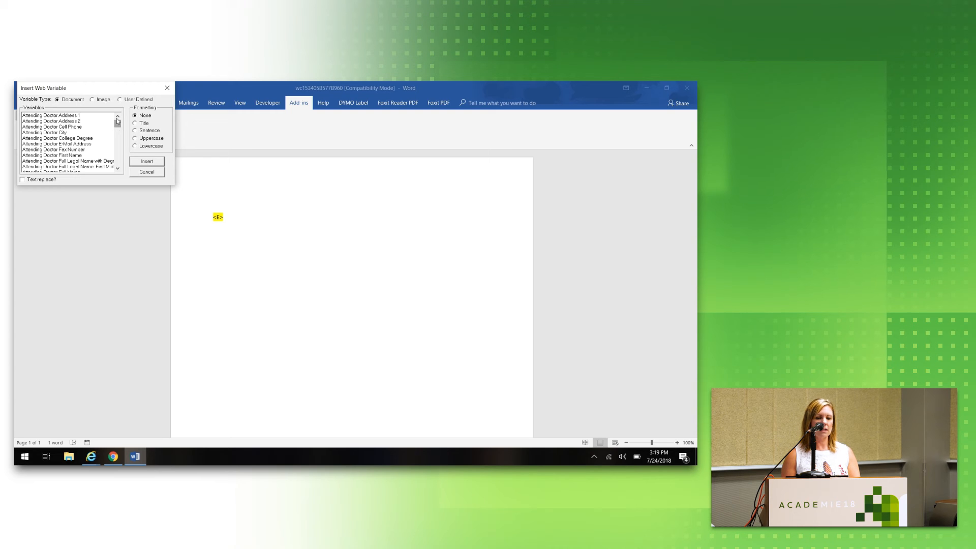
pyautogui.click(120, 100)
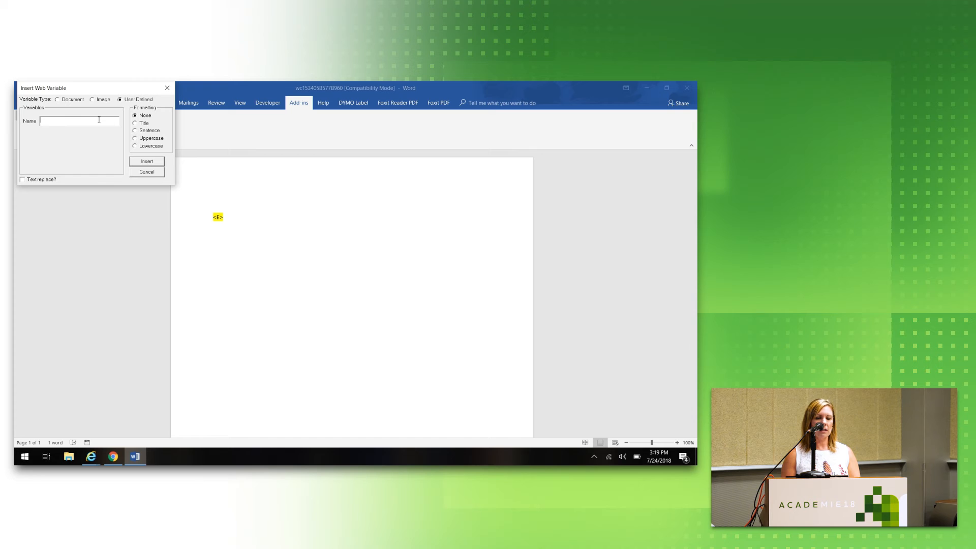
pyautogui.write('pat.mmumber')
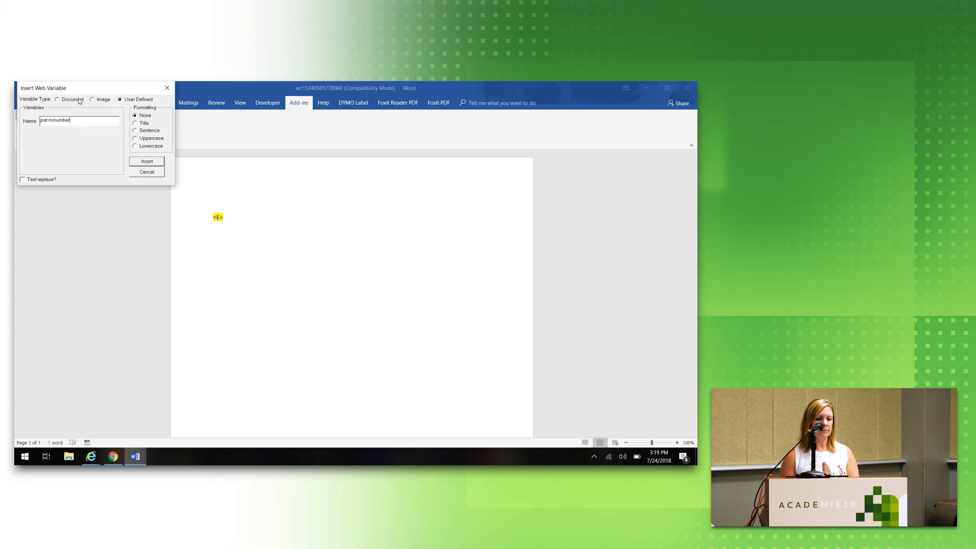
# Insert the Document D.O.S variable at the start of the template and leave a blank line below it.
pyautogui.click(57, 100)
pyautogui.moveTo(118, 124); pyautogui.dragTo(122, 135)
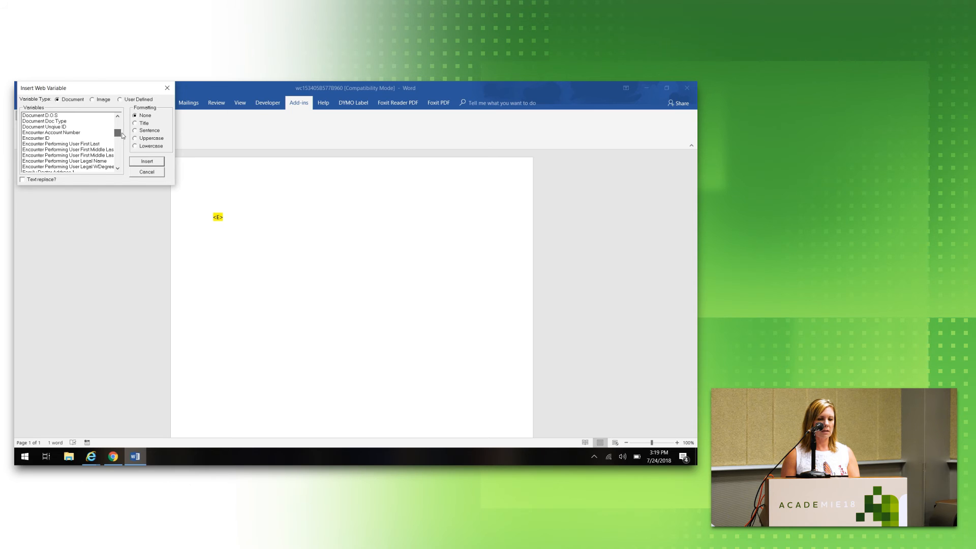
pyautogui.click(58, 115)
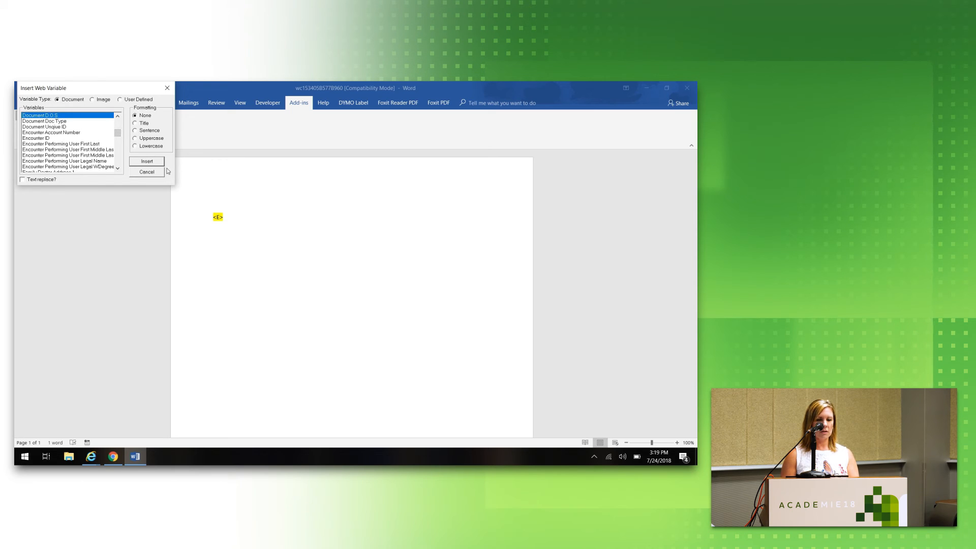
pyautogui.click(151, 163)
pyautogui.press('Return')
pyautogui.press('Return')
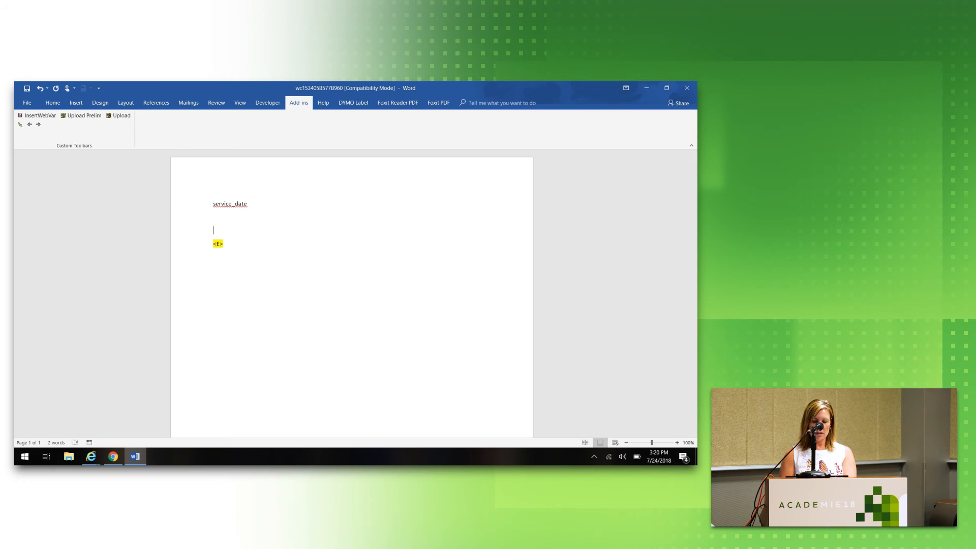
pyautogui.write('Name:')
pyautogui.press('BackSpace')
pyautogui.press('BackSpace')
pyautogui.press('BackSpace')
pyautogui.press('BackSpace')
pyautogui.press('BackSpace')
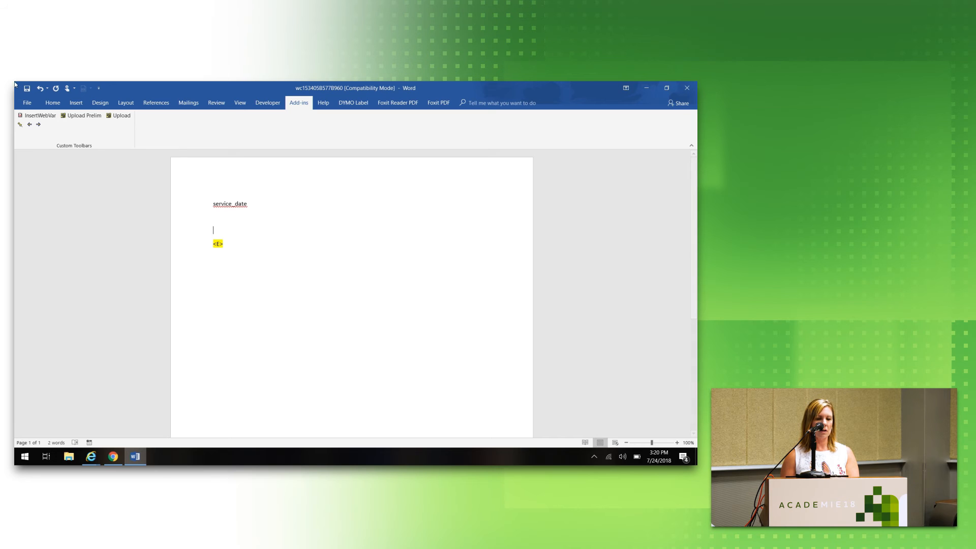
# Insert the Patient Full Legal Name: First Middle Last variable below the service date.
pyautogui.click(40, 115)
pyautogui.moveTo(117, 120); pyautogui.dragTo(121, 149)
pyautogui.click(100, 155)
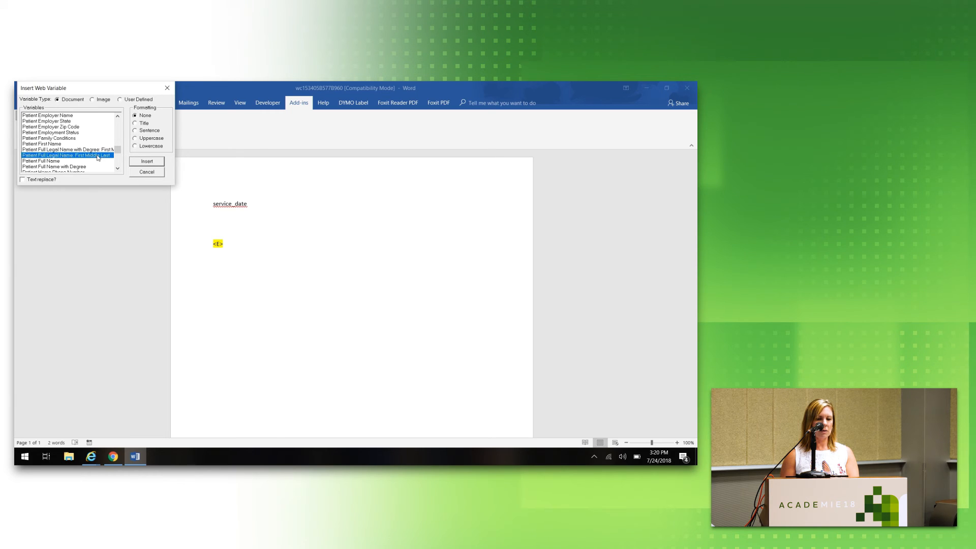
pyautogui.click(138, 162)
# Add a "DOB:" label on the line below the patient name and insert the Patient D.O.B variable after it.
pyautogui.press('Return')
pyautogui.write('DOB:')
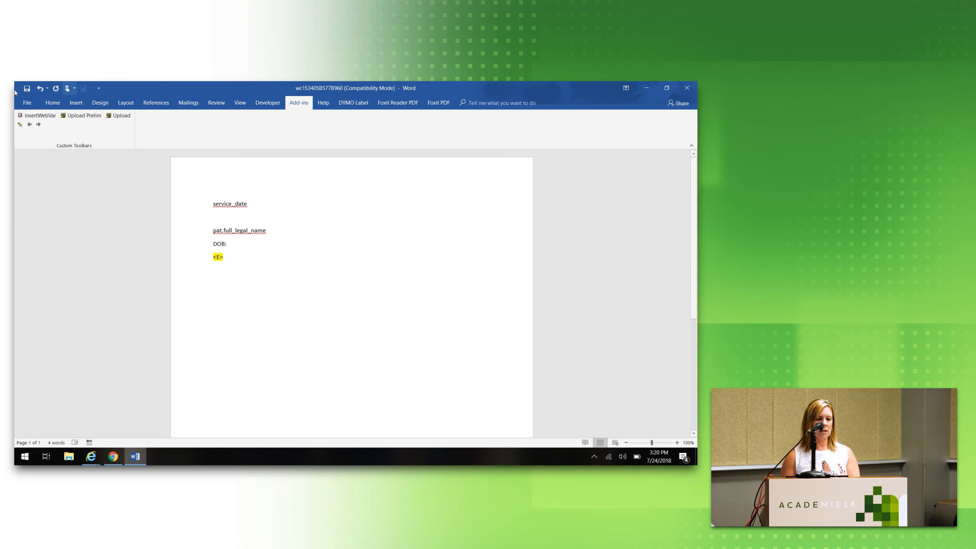
pyautogui.click(43, 116)
pyautogui.moveTo(117, 124); pyautogui.dragTo(127, 154)
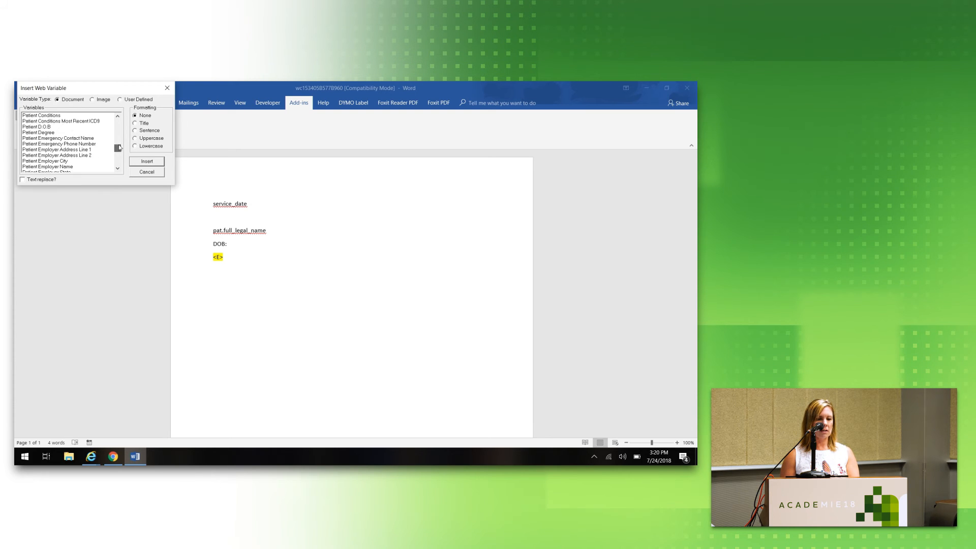
pyautogui.click(75, 127)
pyautogui.click(147, 161)
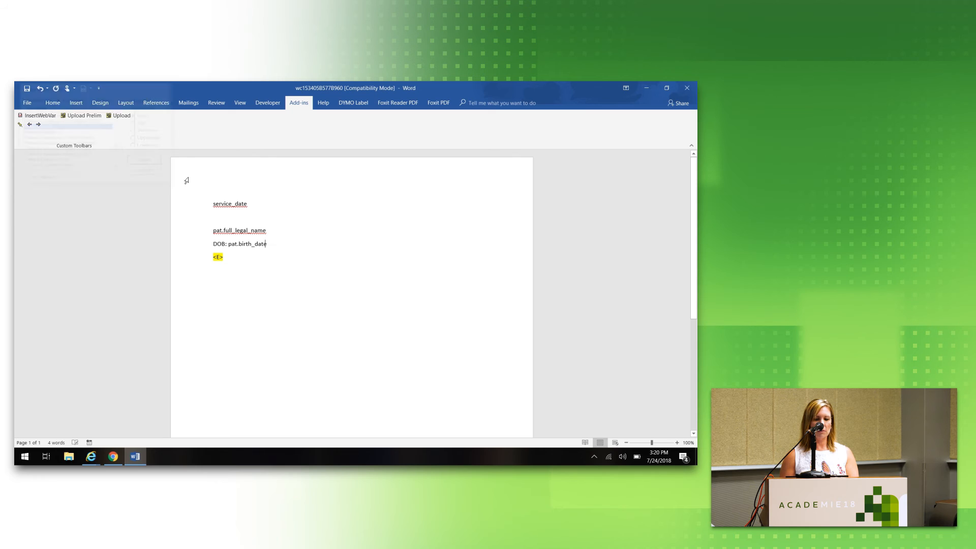
# Insert the Dictator Signature File image variable two lines below the <E> placeholder.
pyautogui.click(253, 267)
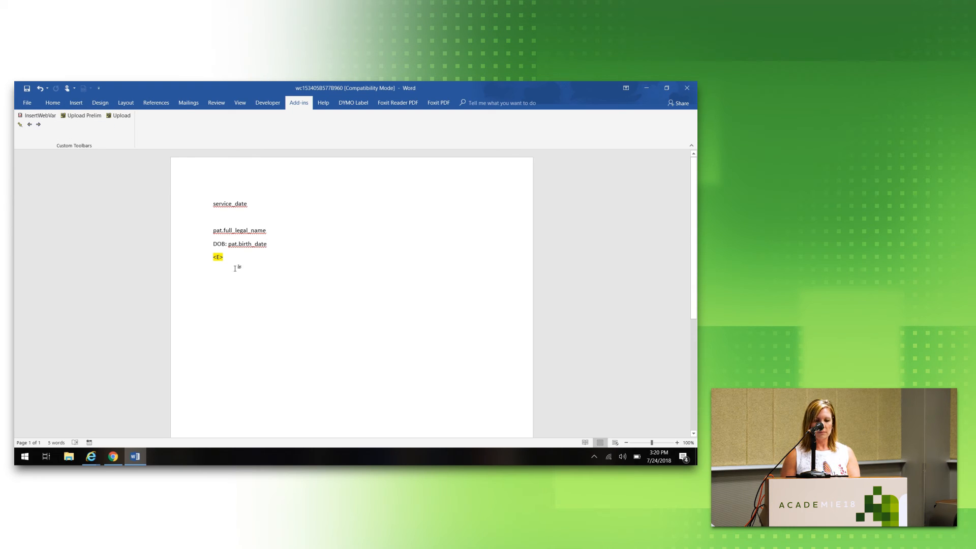
pyautogui.press('Return')
pyautogui.press('Return')
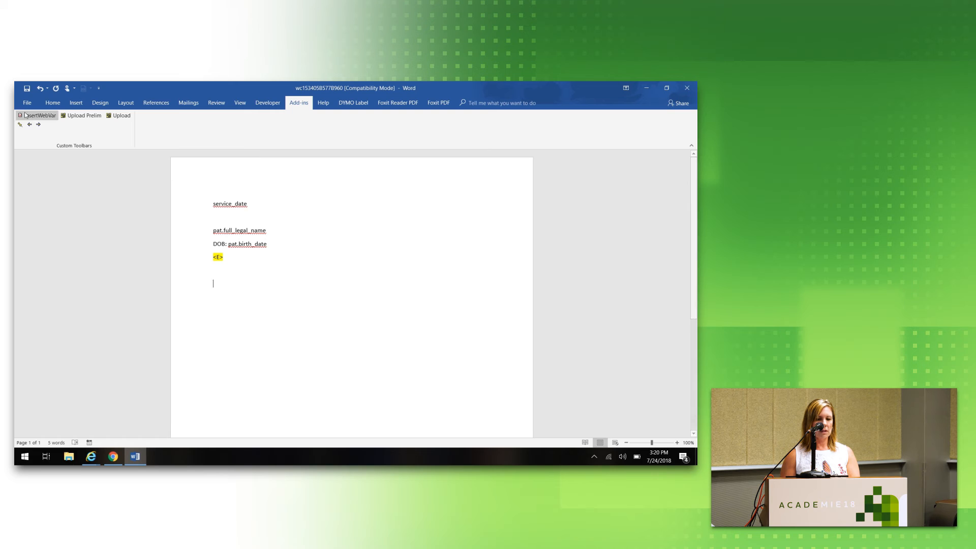
pyautogui.click(27, 115)
pyautogui.click(93, 100)
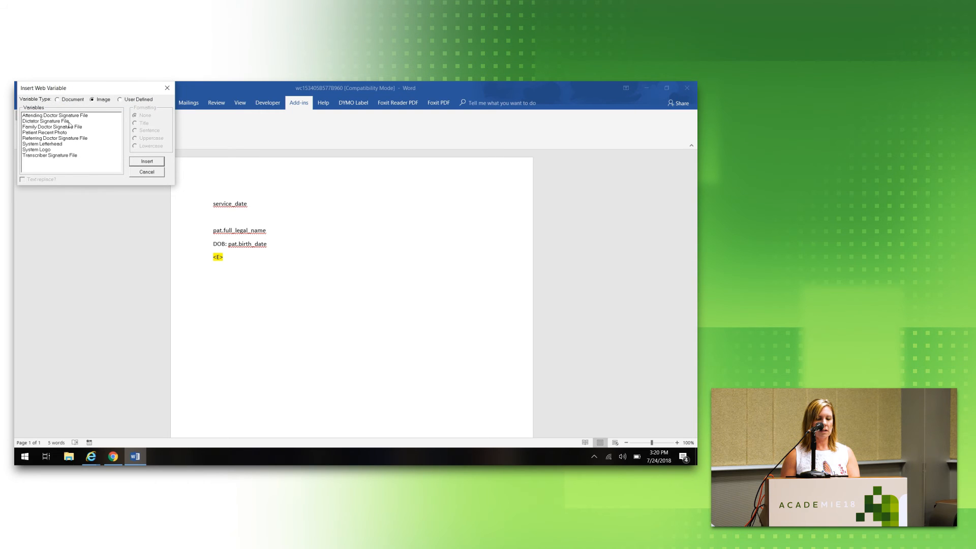
pyautogui.click(63, 124)
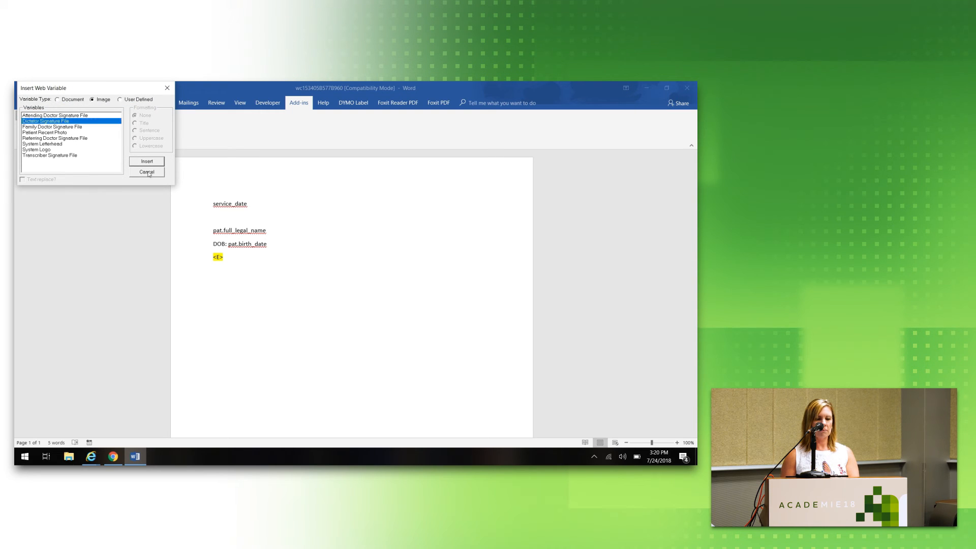
pyautogui.click(146, 161)
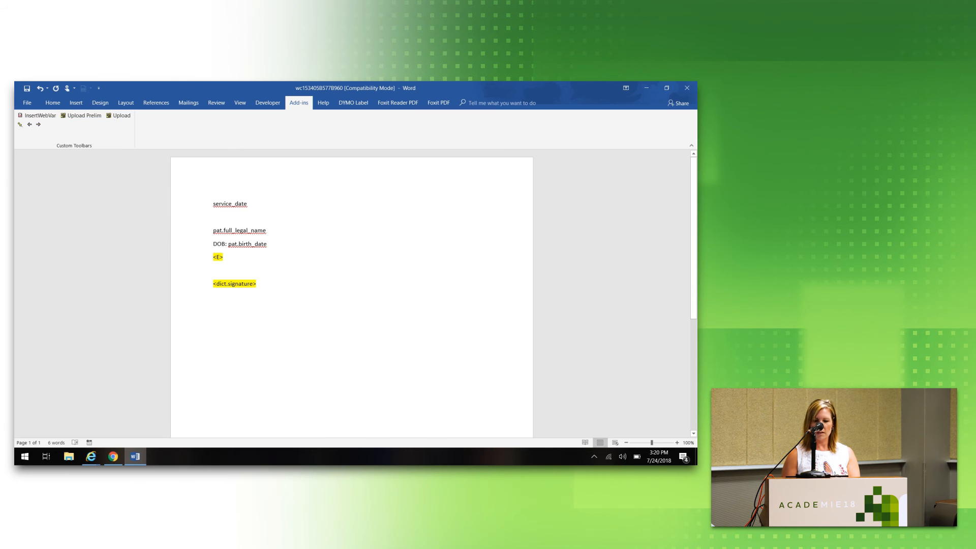
# Close the variable selection without adding another variable and upload the finished Reminder Letter template.
pyautogui.click(38, 115)
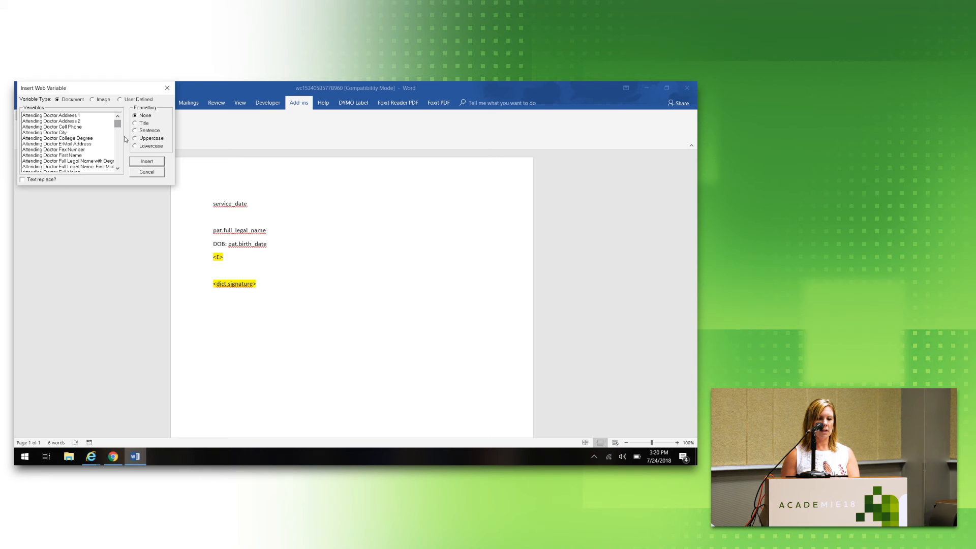
pyautogui.click(145, 171)
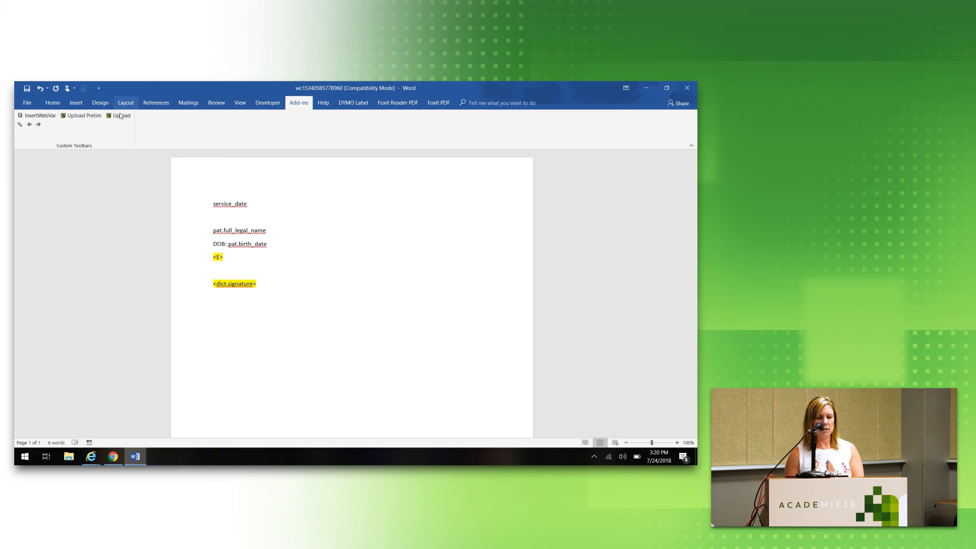
pyautogui.click(122, 116)
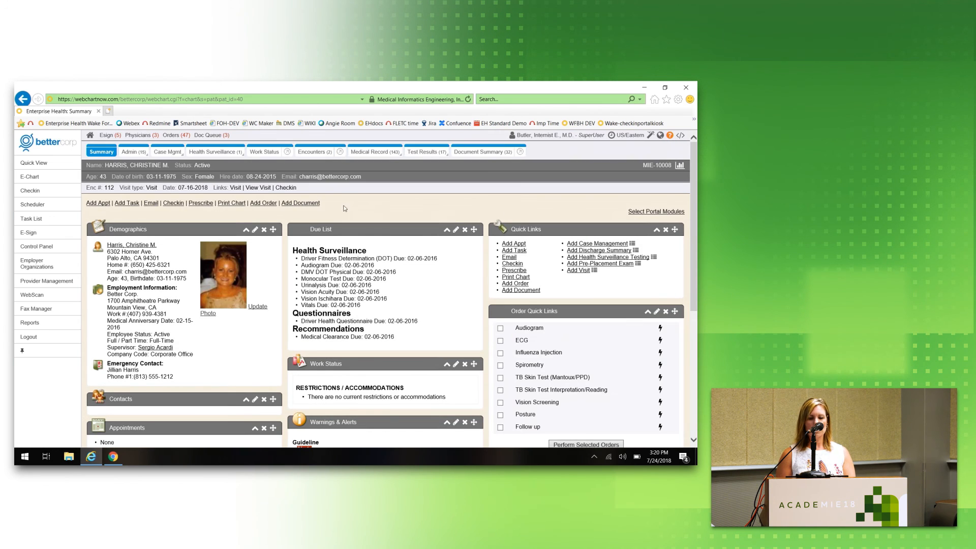
# Search the patient's addable document types for "remin" and clear the search.
pyautogui.click(309, 206)
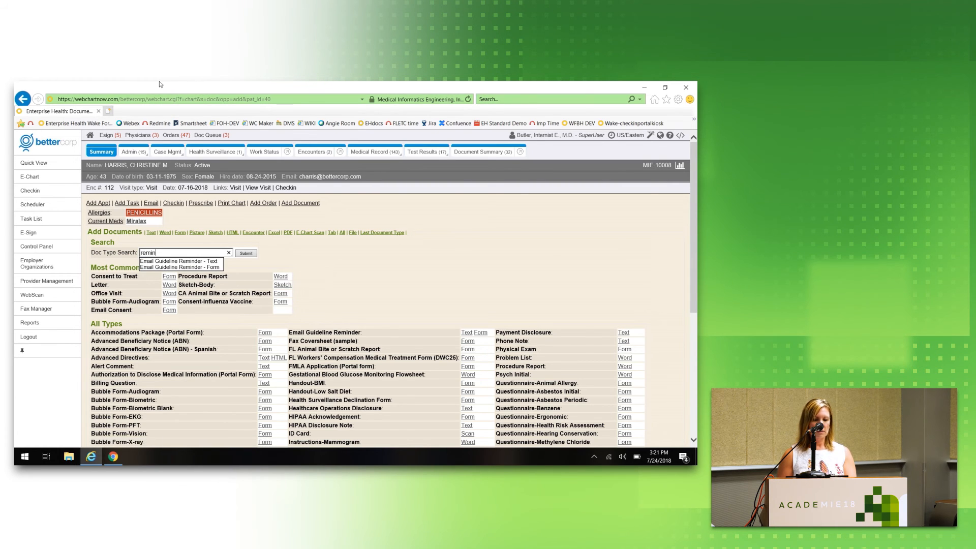
pyautogui.click(228, 252)
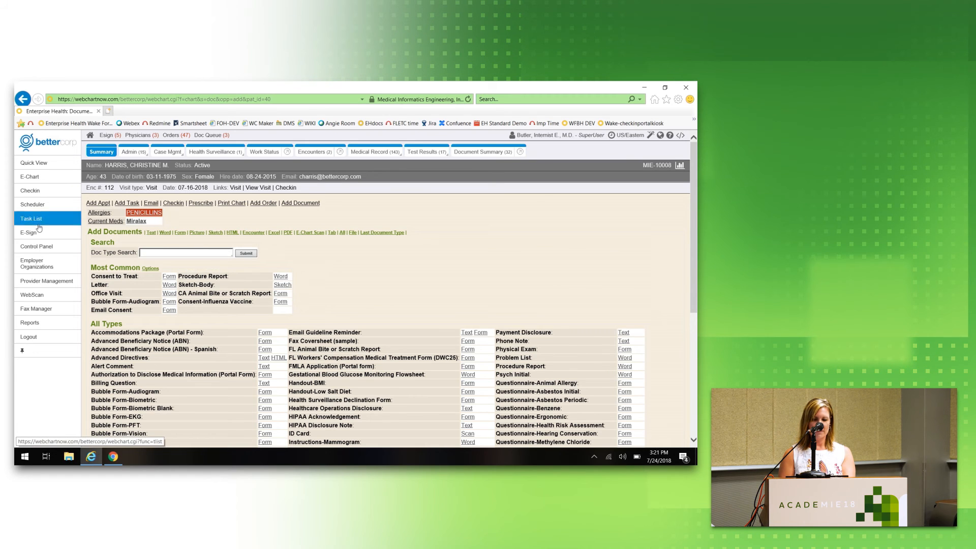
# Find the Reminder Letter among the document types, enable Word as an addition method for it and save the change.
pyautogui.click(37, 246)
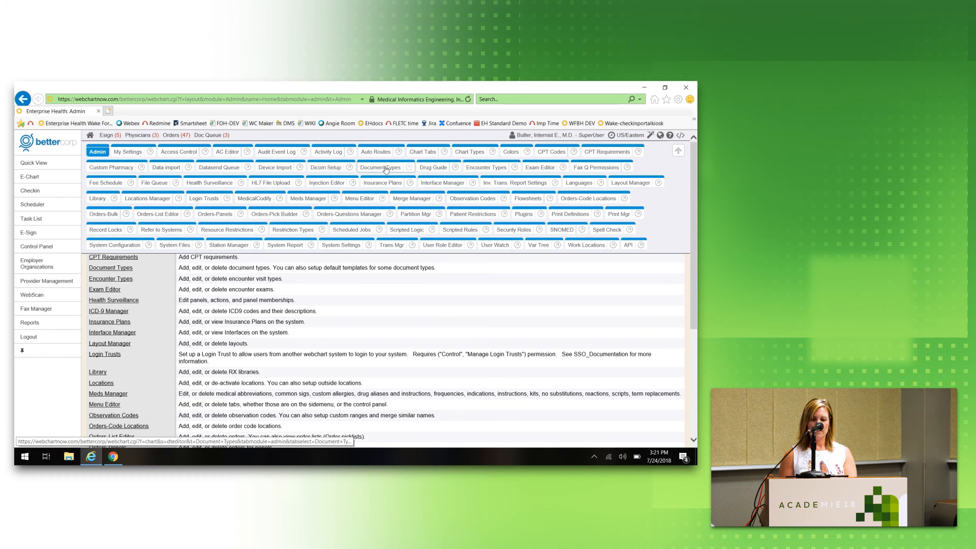
pyautogui.click(385, 167)
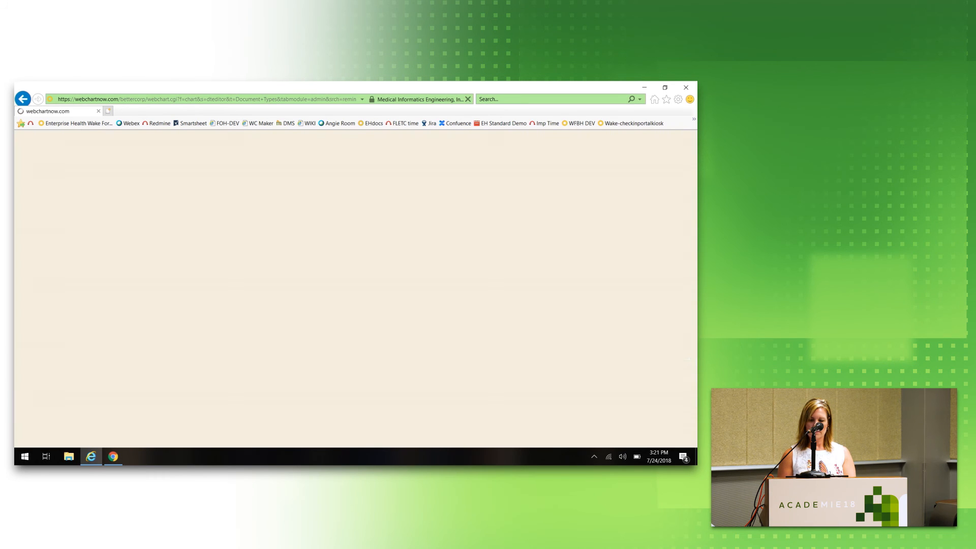
pyautogui.click(649, 337)
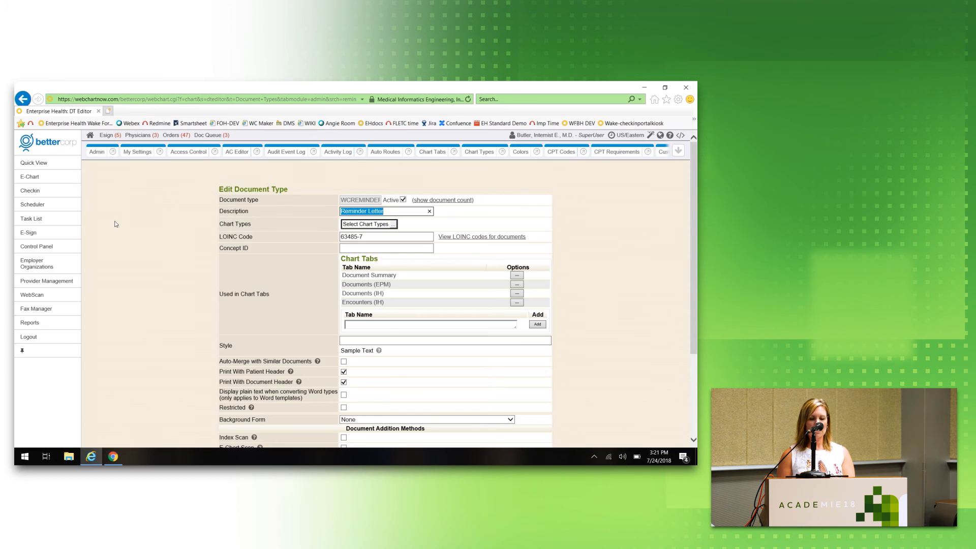
pyautogui.scroll(-3, 107, 226)
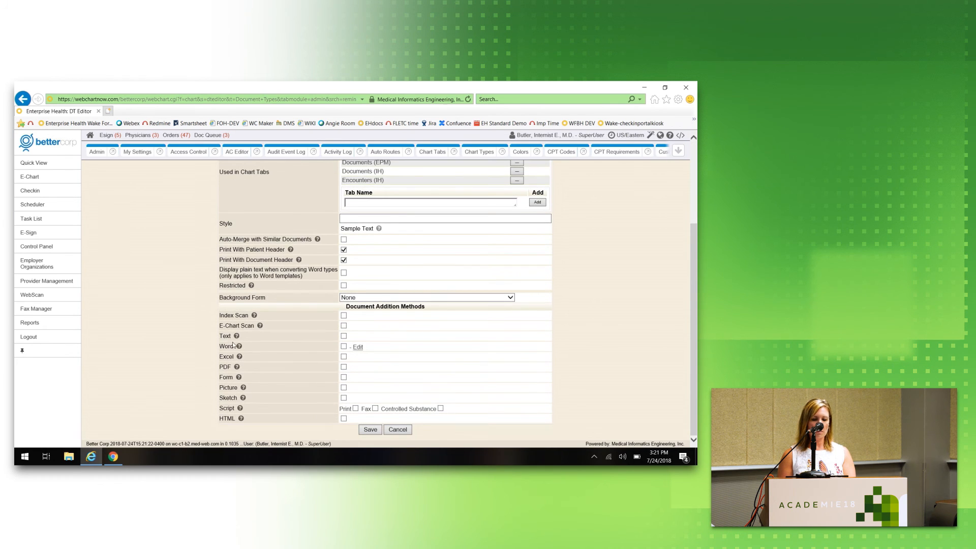
pyautogui.moveTo(235, 347); pyautogui.dragTo(217, 346)
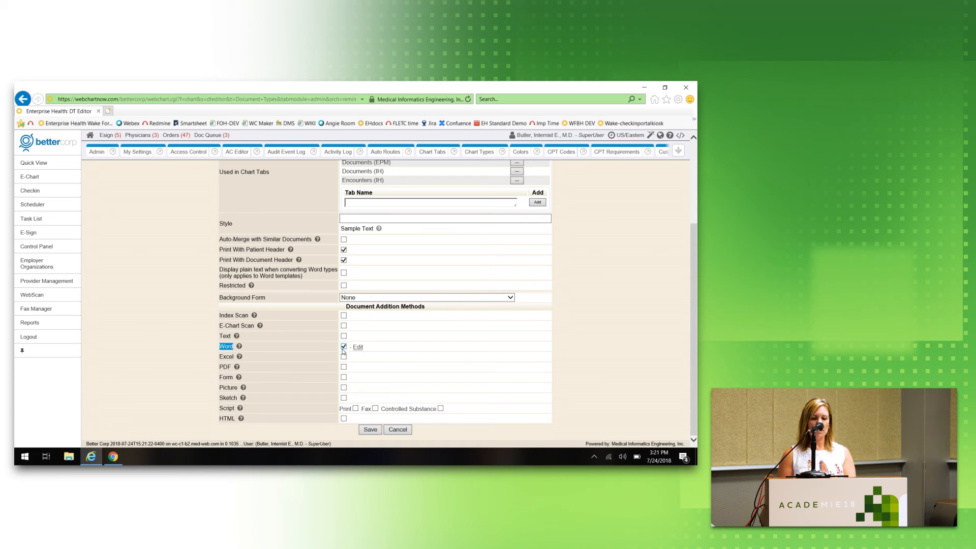
pyautogui.click(373, 432)
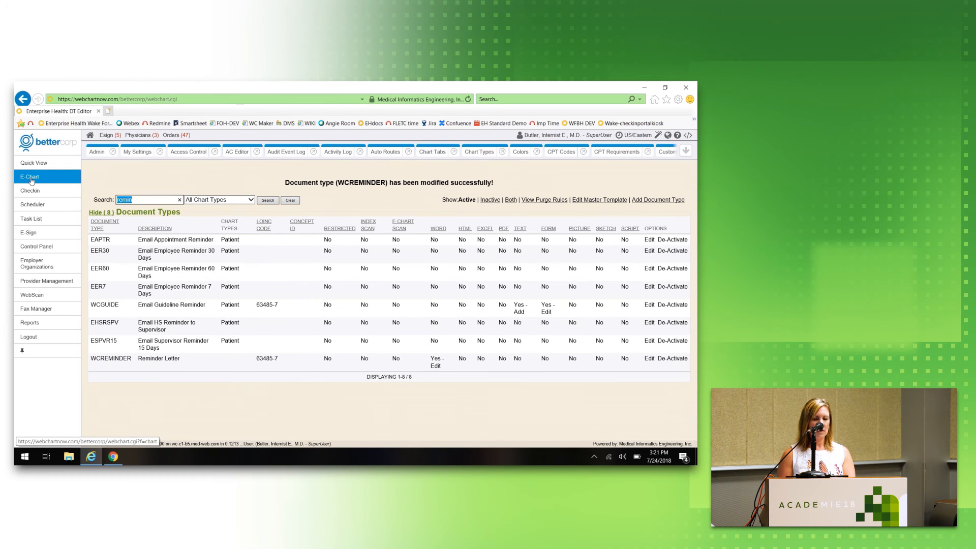
# Open the first recent patient's chart, find Reminder Letter - Word by searching document types for "rem", and add it as a new document.
pyautogui.click(31, 178)
pyautogui.click(177, 248)
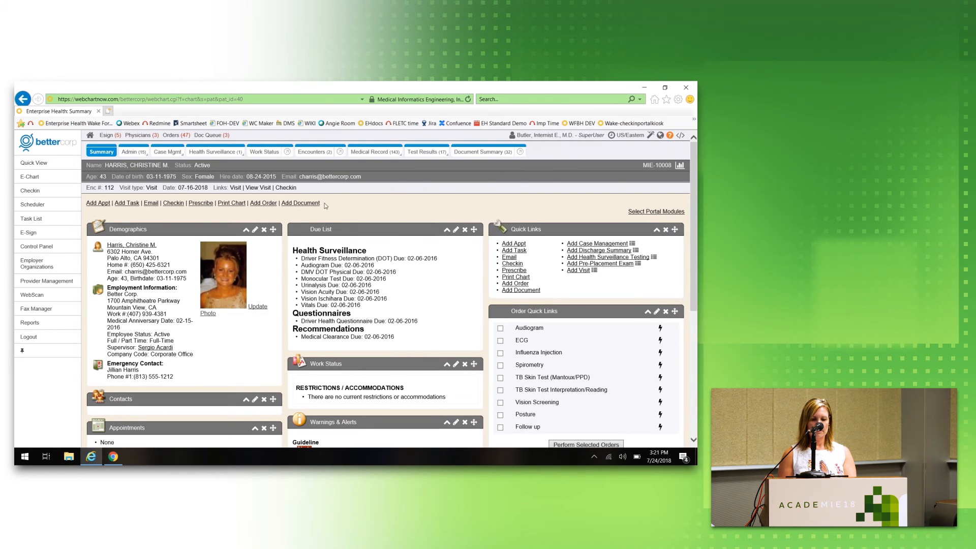
pyautogui.click(305, 203)
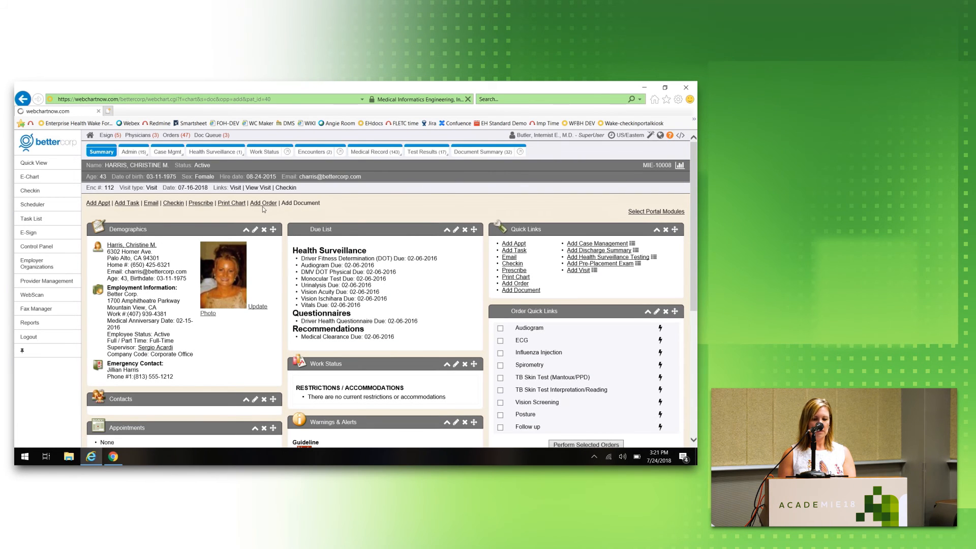
pyautogui.write('rem')
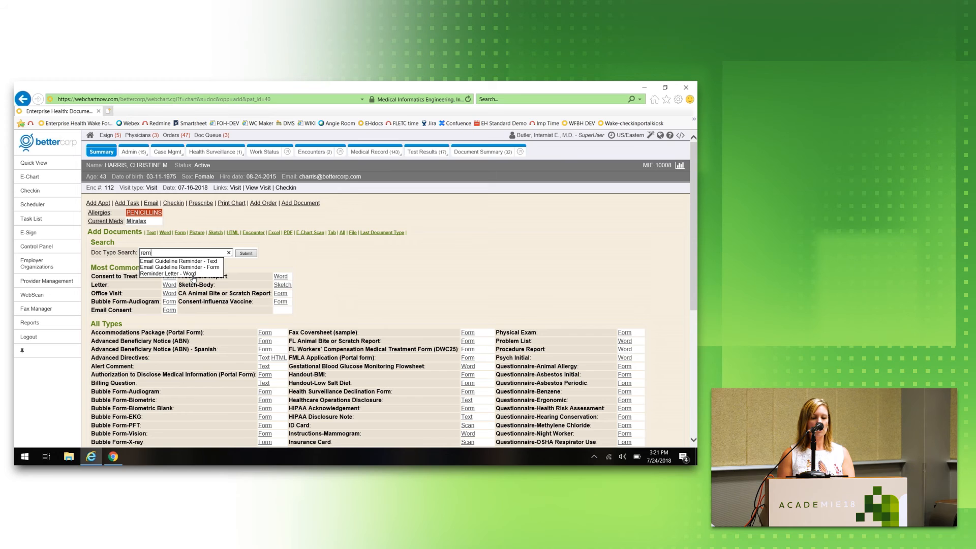
pyautogui.click(193, 274)
pyautogui.click(246, 253)
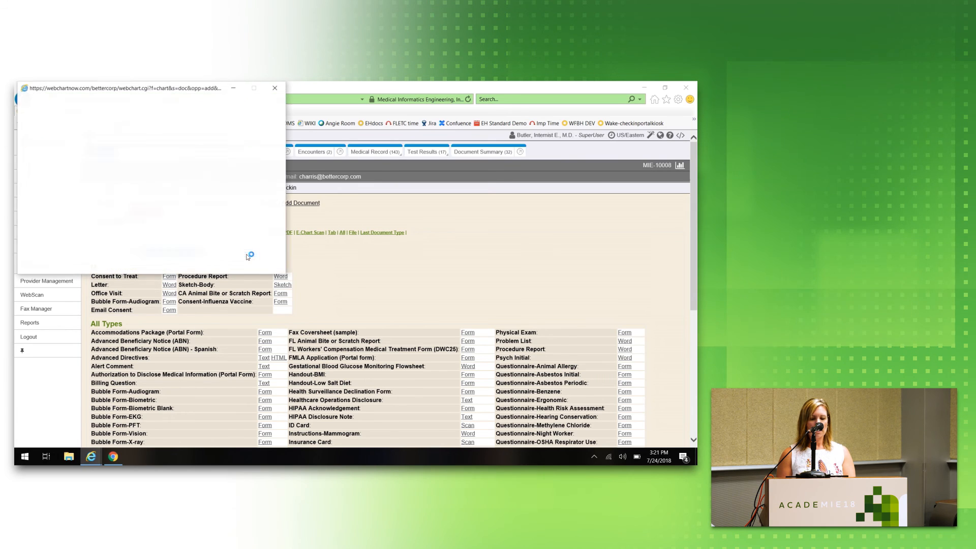
pyautogui.click(137, 231)
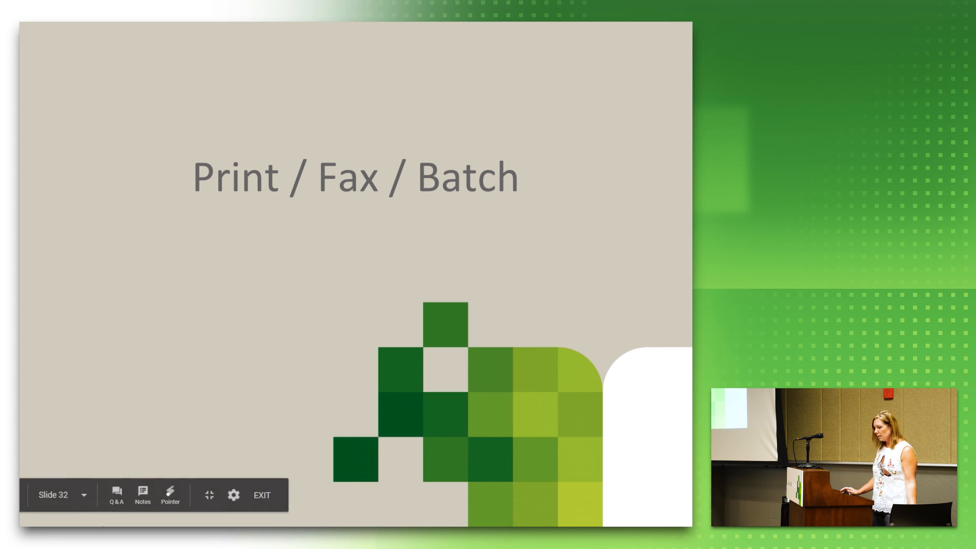
pyautogui.press('Right')
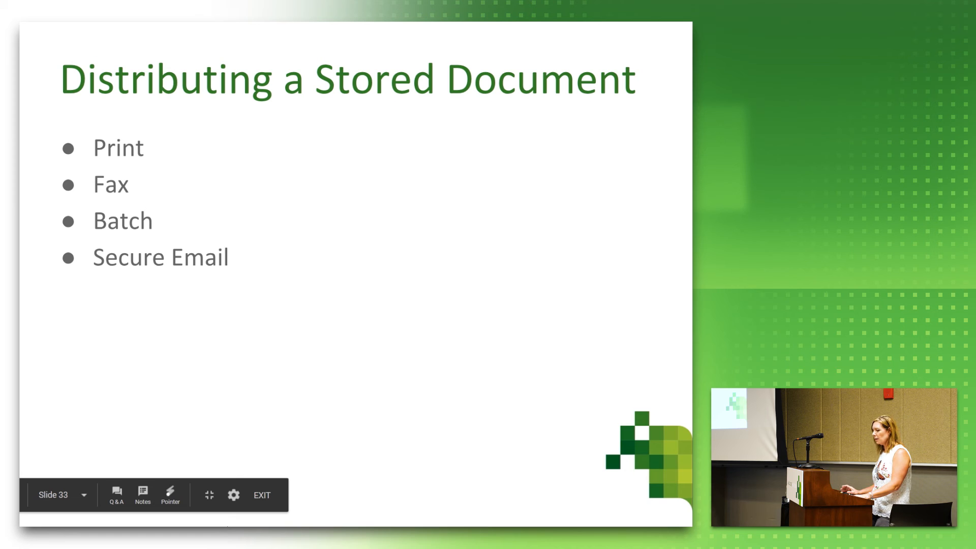
pyautogui.press('Right')
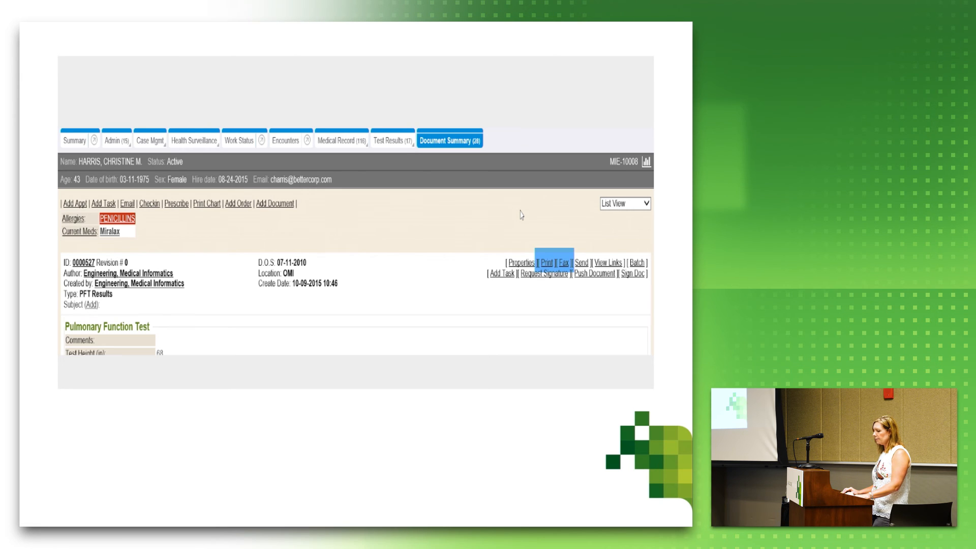
pyautogui.press('Right')
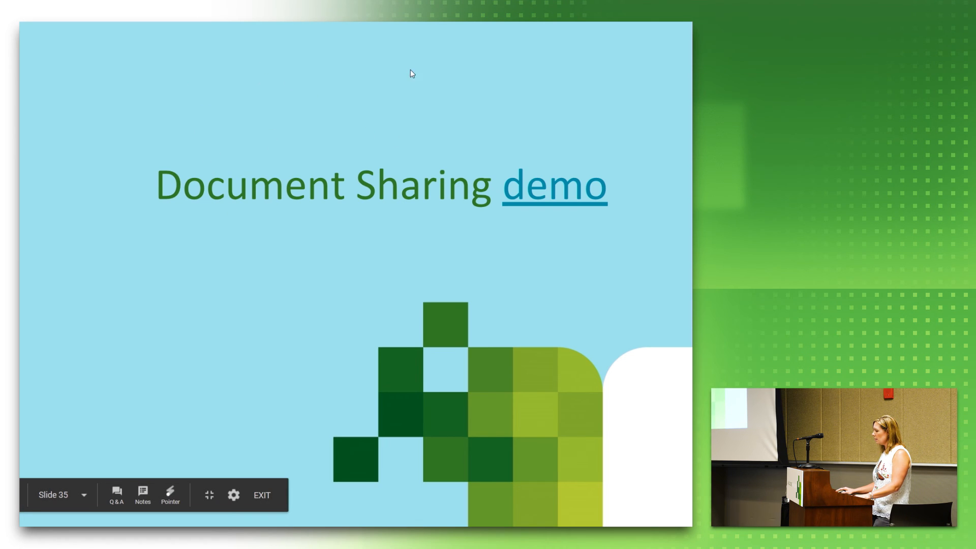
# Open the patient's 07-24-2018 Letter from the document summary and view its print, fax and secure email sending options.
pyautogui.click(542, 167)
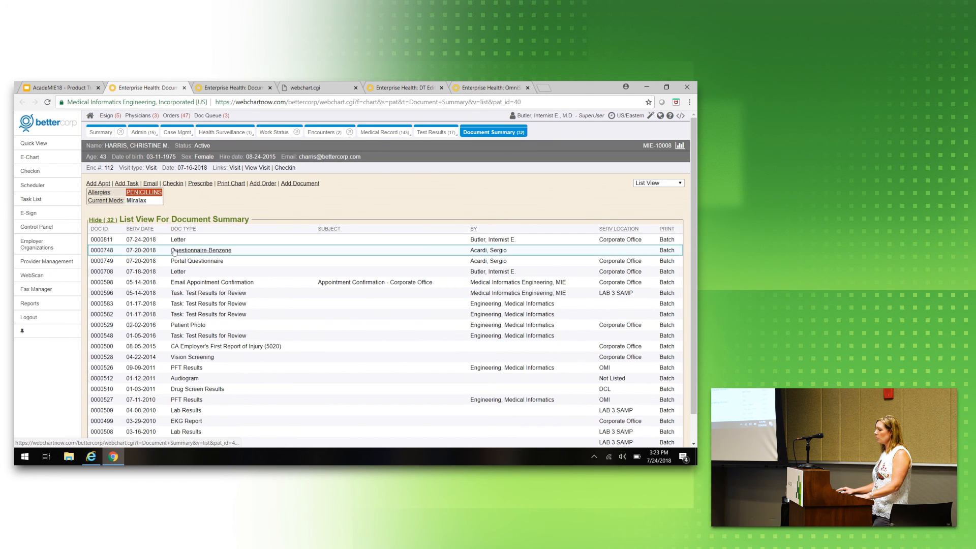
pyautogui.click(106, 241)
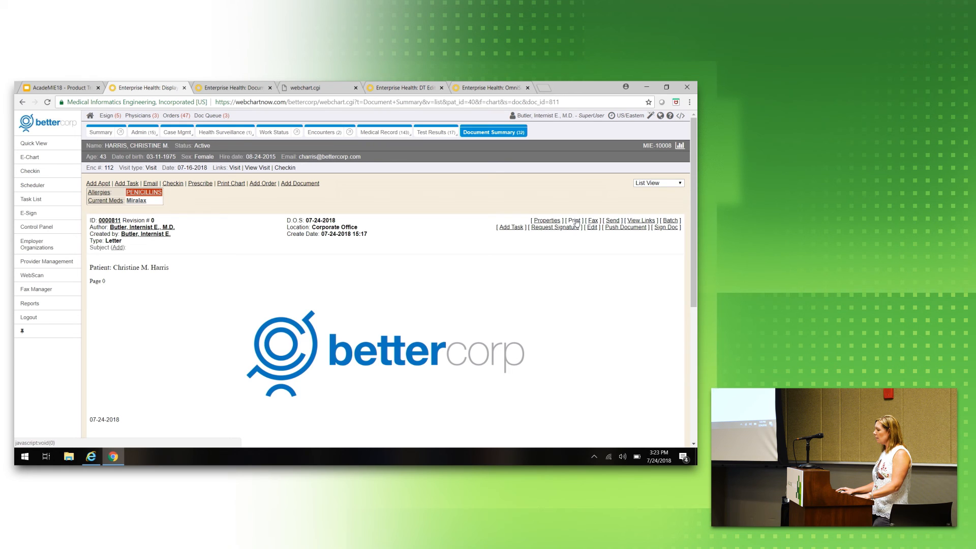
pyautogui.click(574, 221)
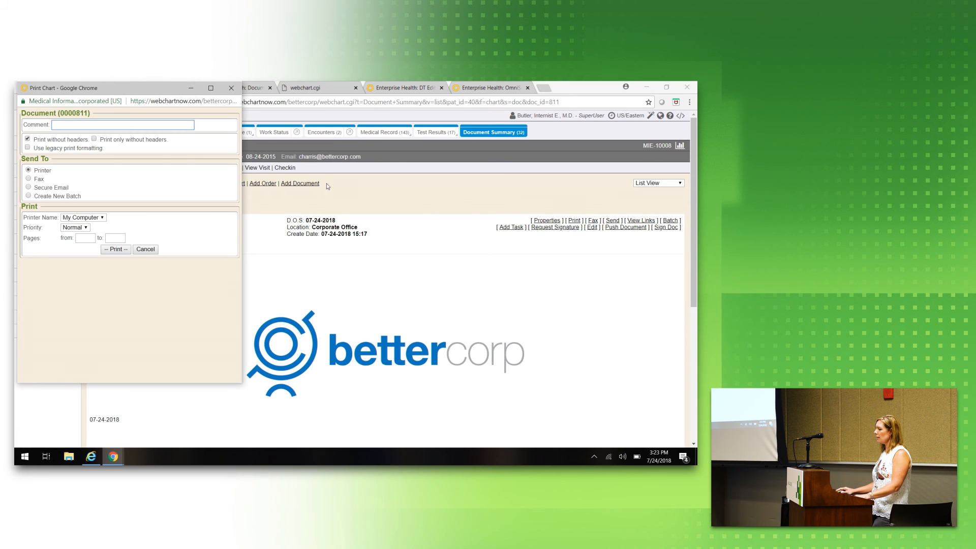
pyautogui.click(35, 181)
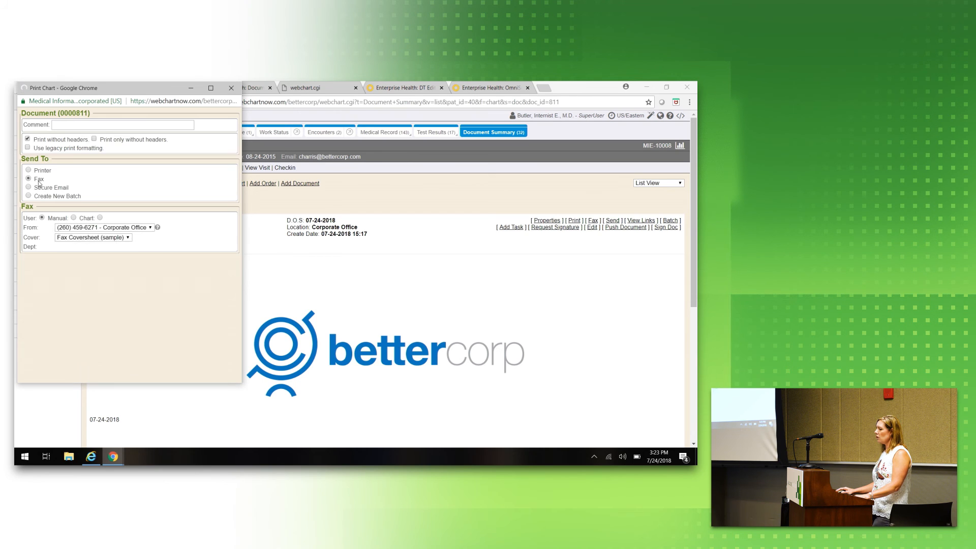
pyautogui.click(41, 190)
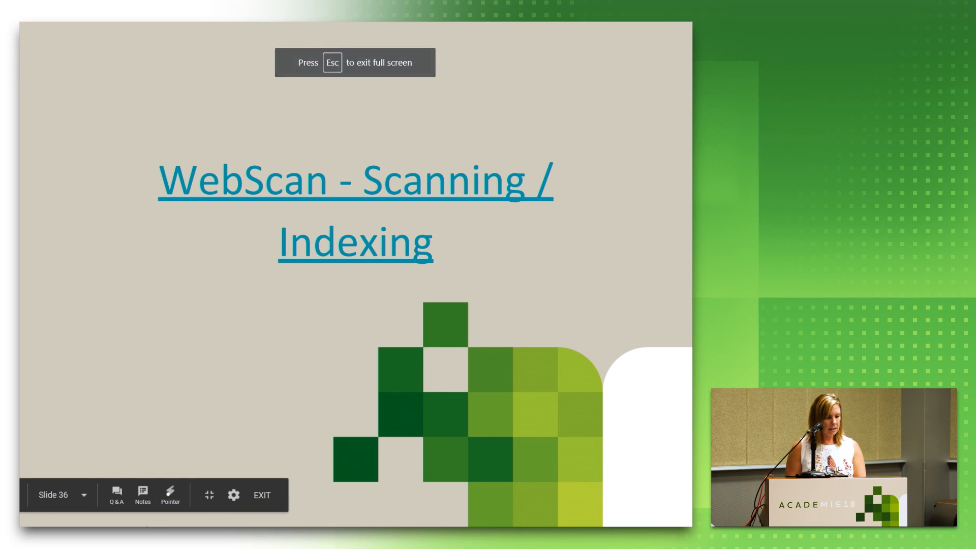
pyautogui.press('Right')
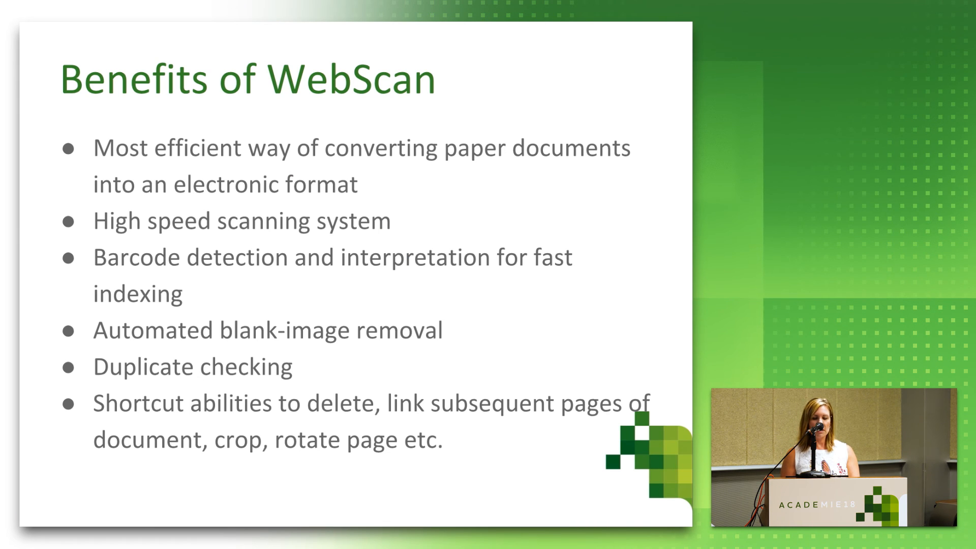
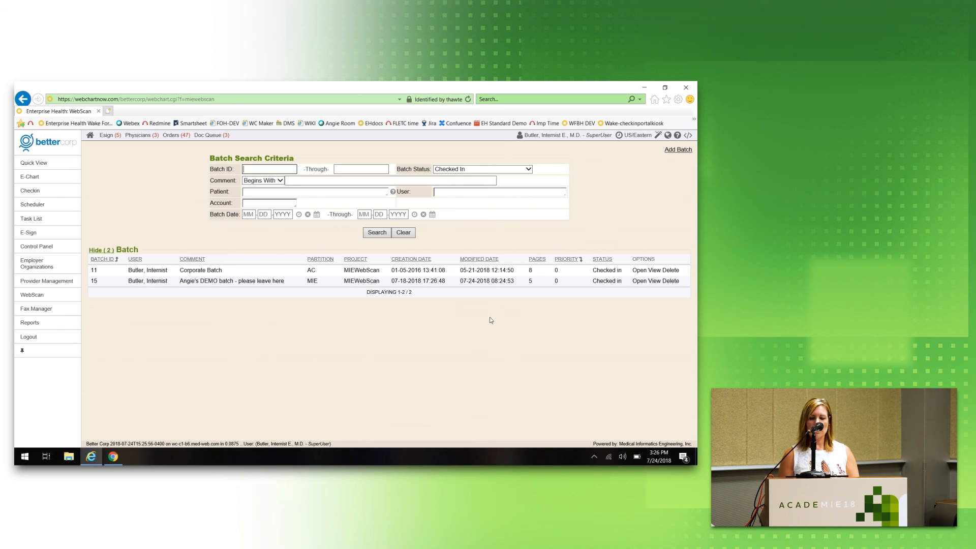
# Open the DEMO batch from the WebScan batch list and process the barcodes on its pages.
pyautogui.doubleClick(530, 281)
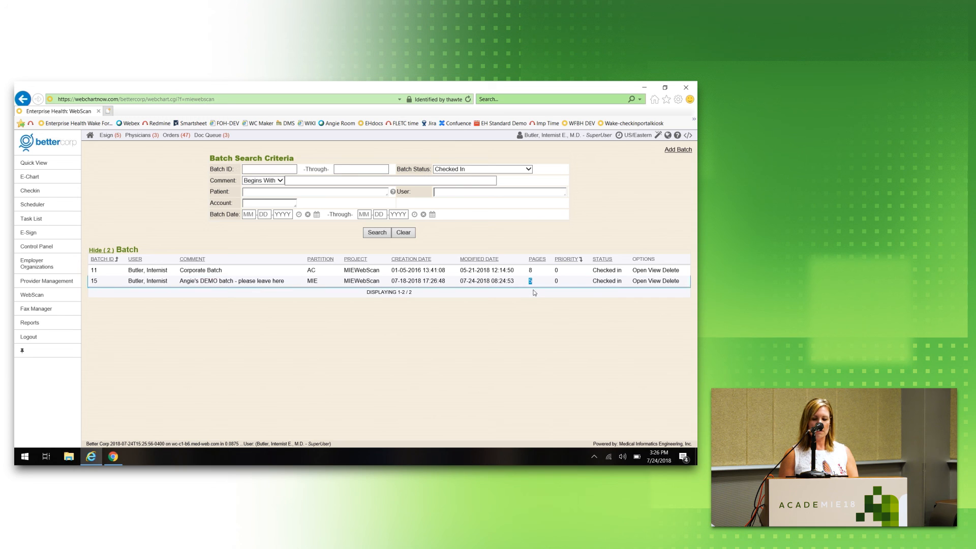
pyautogui.click(637, 282)
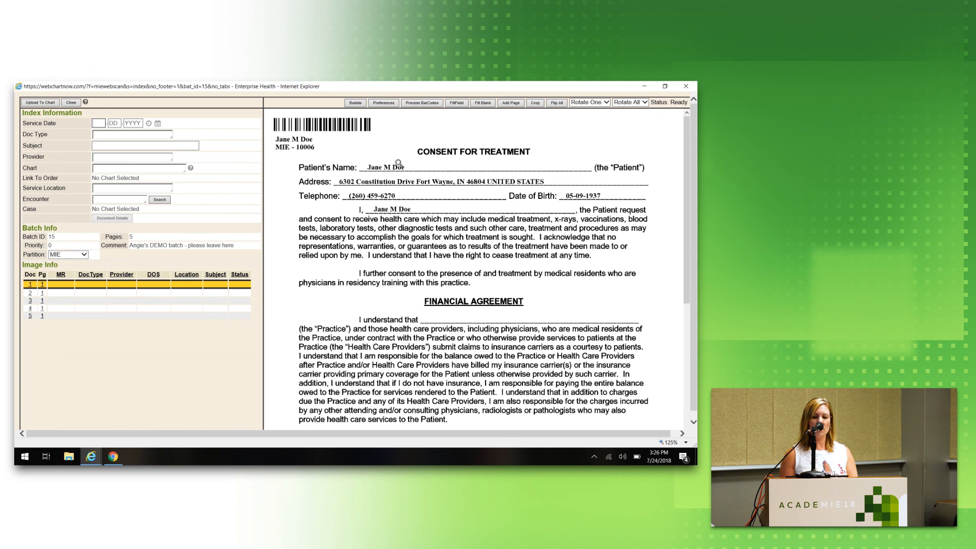
pyautogui.click(426, 104)
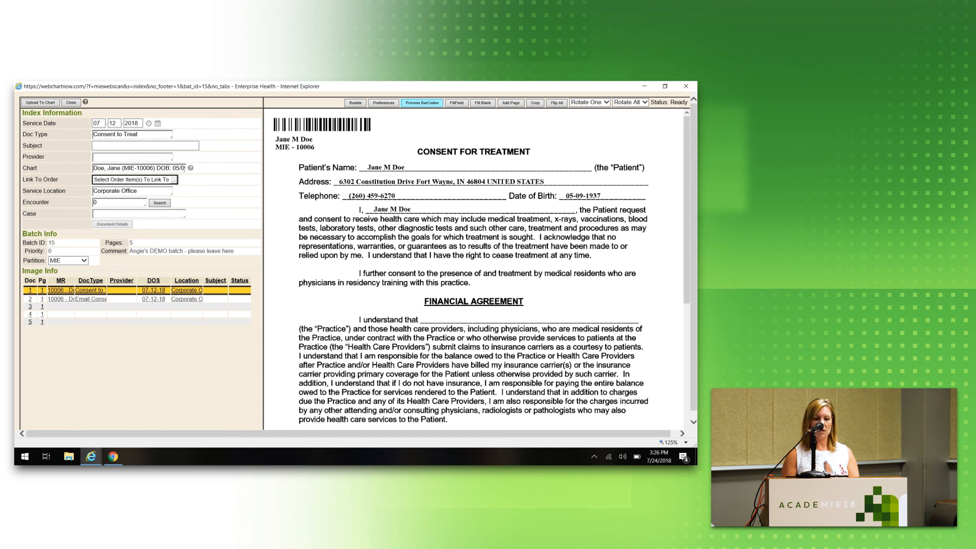
# Check the barcode-indexed Email Consent, then index the vaccinations page with the document type Injection Record.
pyautogui.click(90, 298)
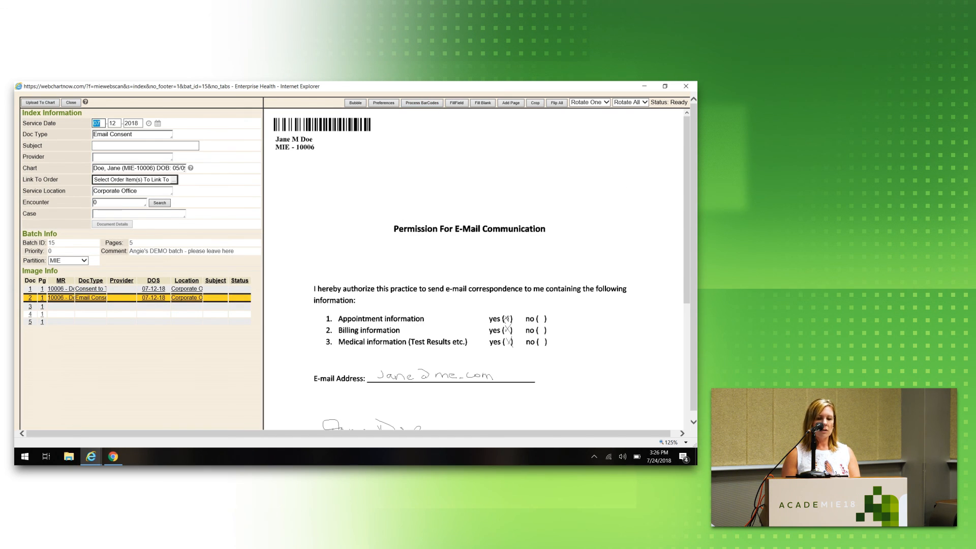
pyautogui.press('pagedown')
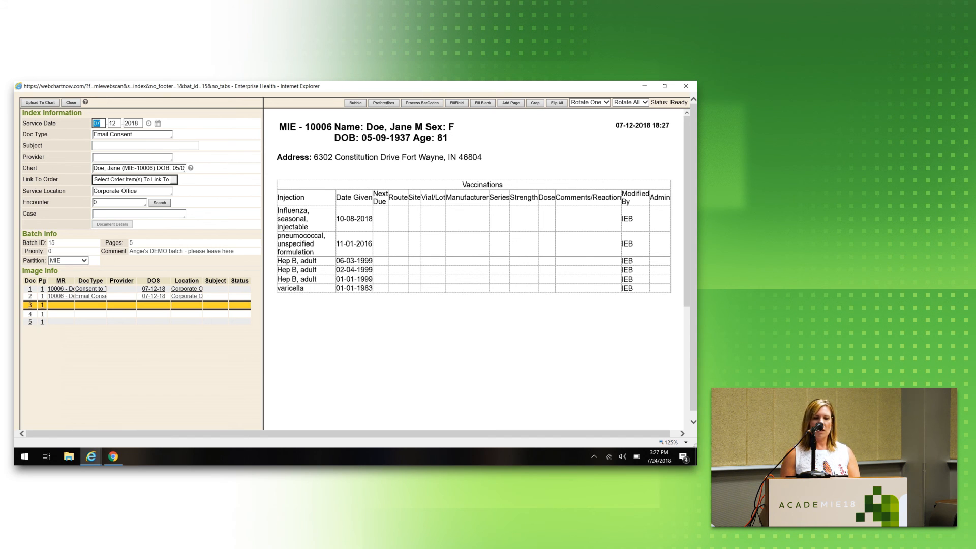
pyautogui.click(137, 135)
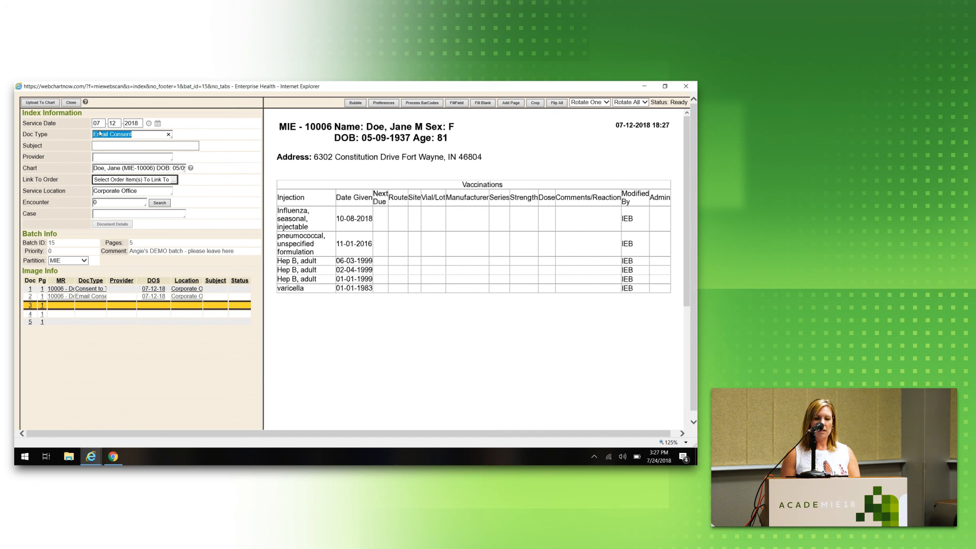
pyautogui.write('inj')
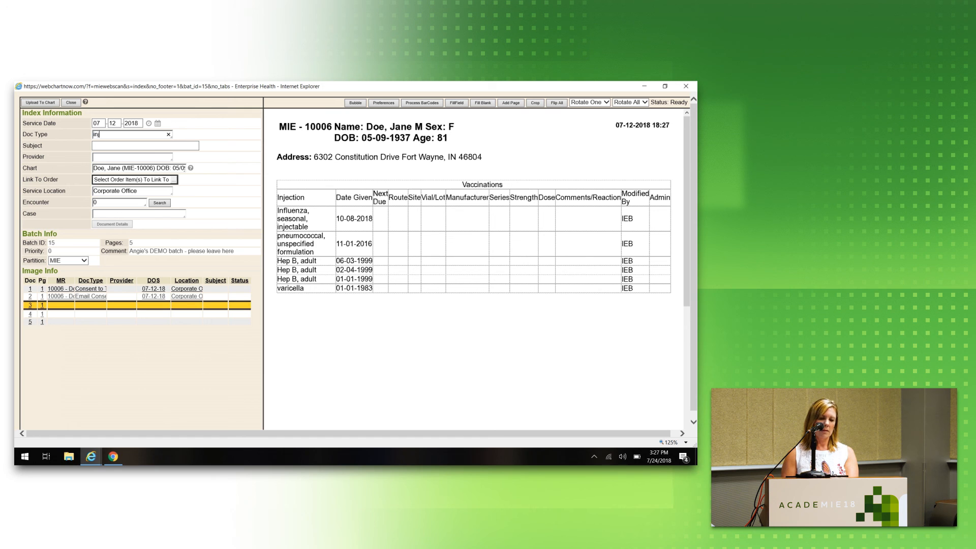
pyautogui.write('ection Record')
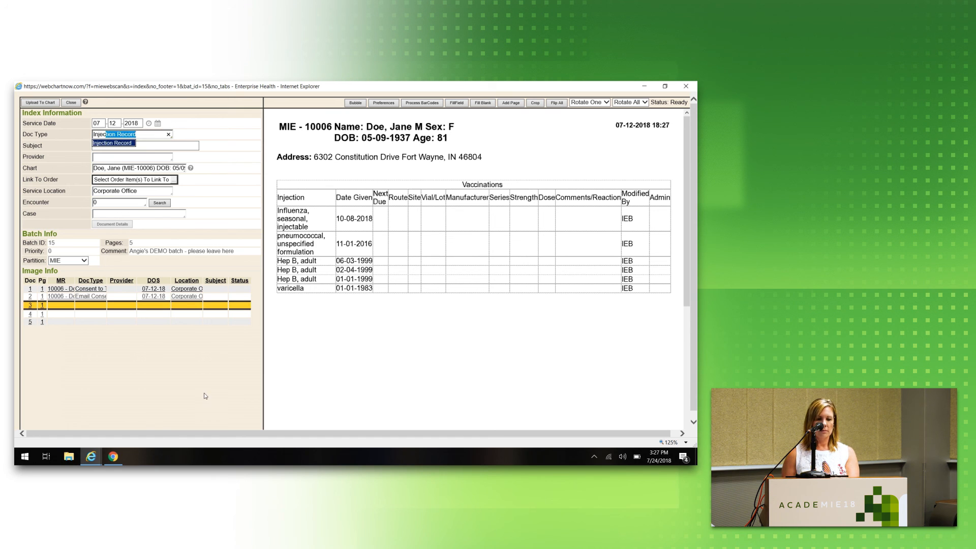
pyautogui.press('Tab')
pyautogui.press('Tab')
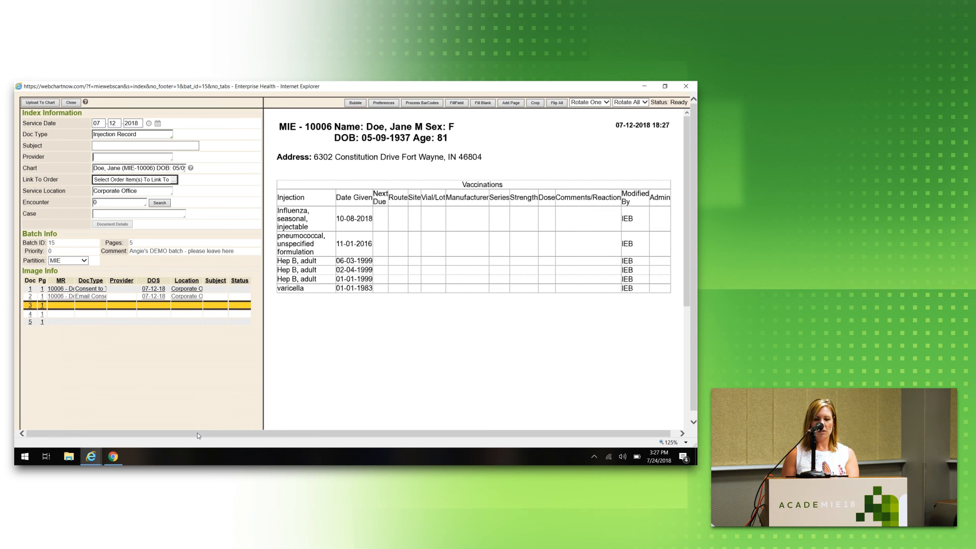
pyautogui.press('pagedown')
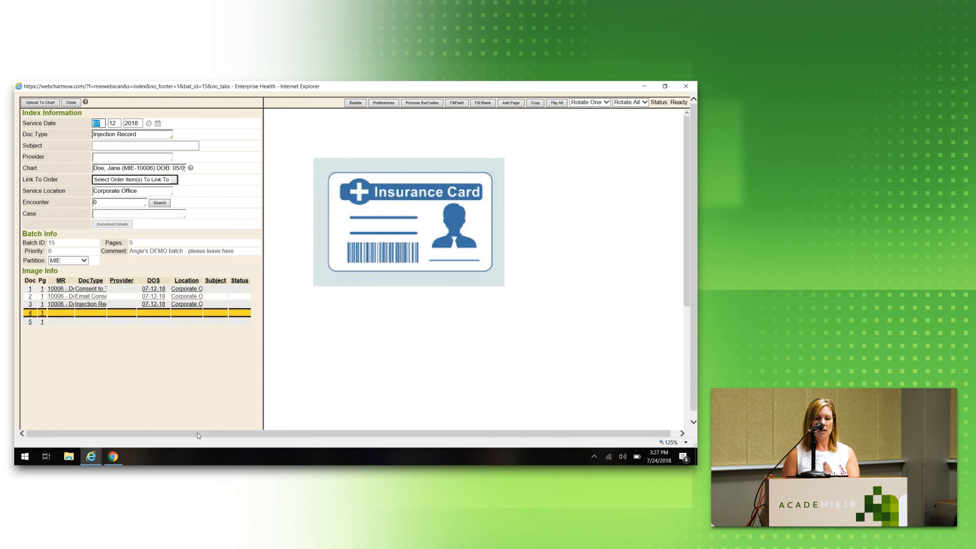
# Index the insurance card front as Insurance Card and link the card's back to it as a second page.
pyautogui.press('Tab')
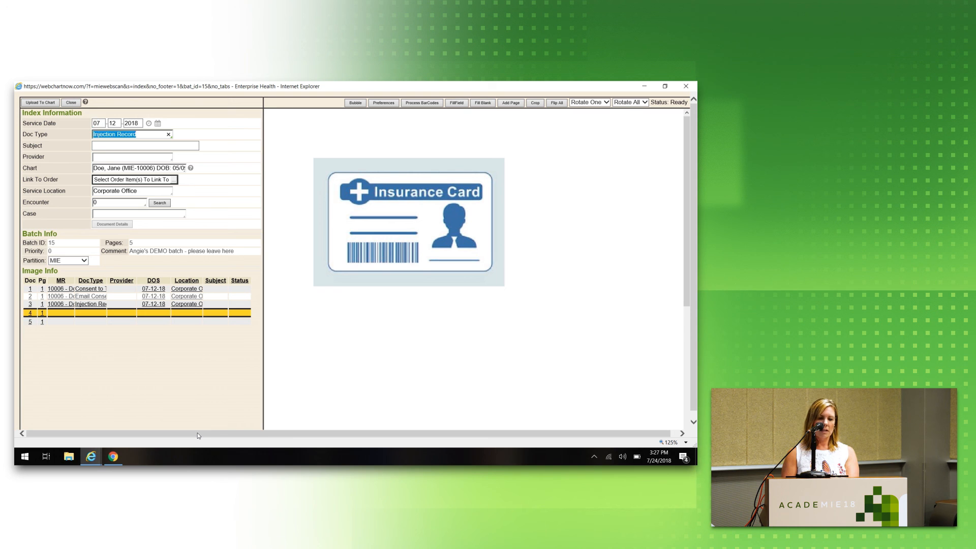
pyautogui.write('insur')
pyautogui.press('Return')
pyautogui.press('pagedown')
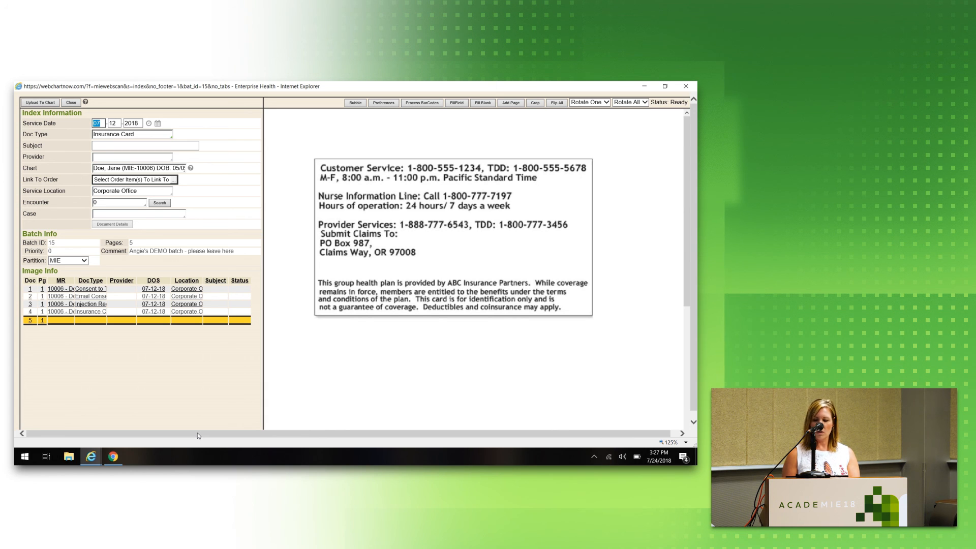
pyautogui.press('pagedown')
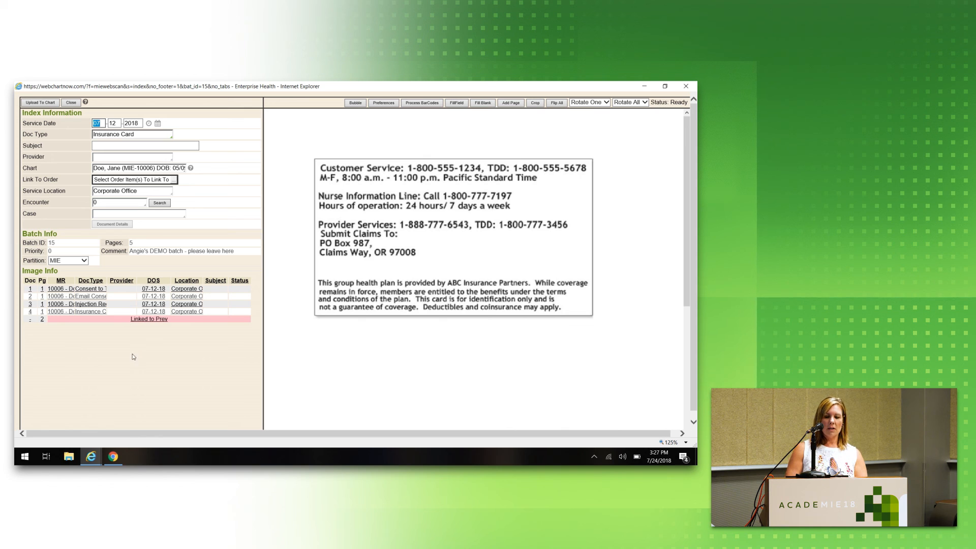
# Upload the indexed documents to the chart and close the batch marked as complete.
pyautogui.click(40, 103)
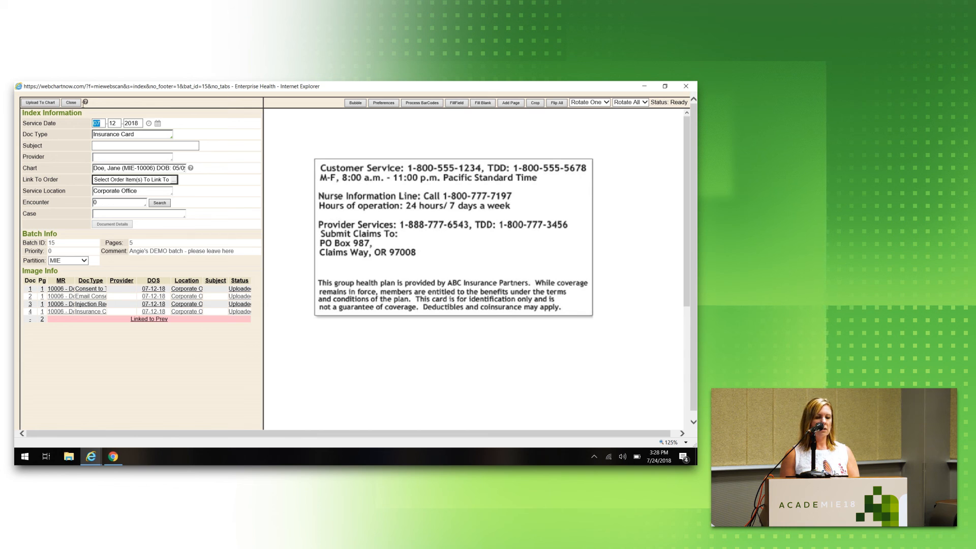
pyautogui.click(71, 103)
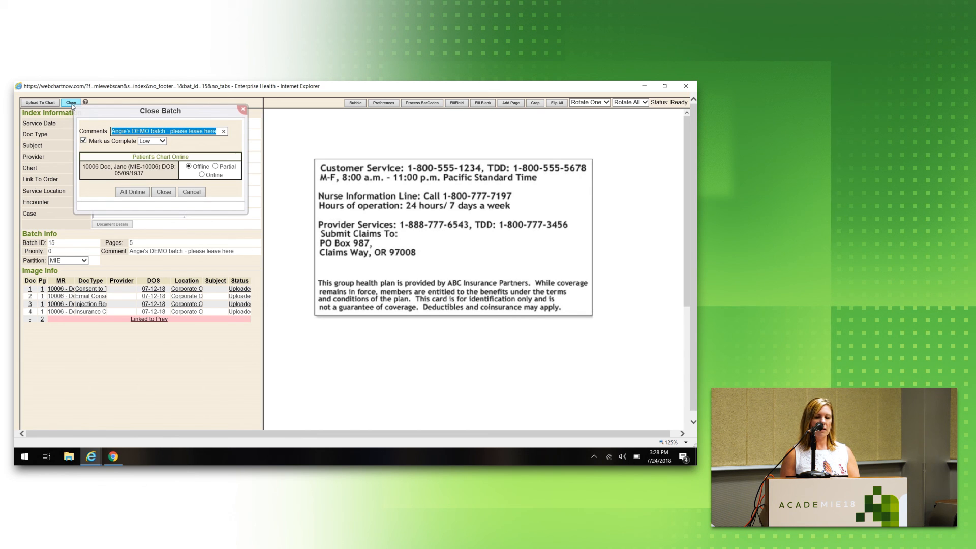
pyautogui.moveTo(135, 143); pyautogui.dragTo(89, 142)
pyautogui.click(112, 149)
pyautogui.click(170, 194)
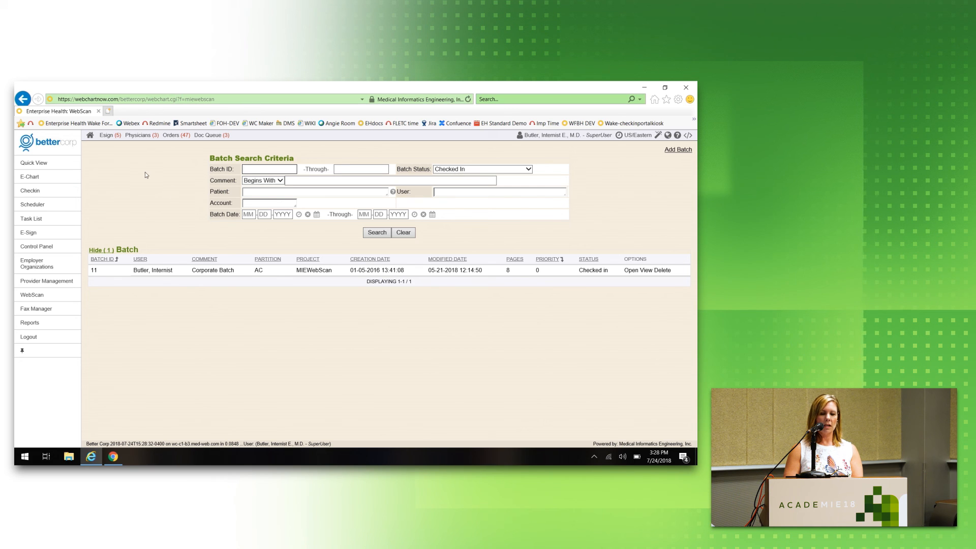
# Search for the batch's patient by last name and examine the newly uploaded documents in the chart's document summary.
pyautogui.click(30, 176)
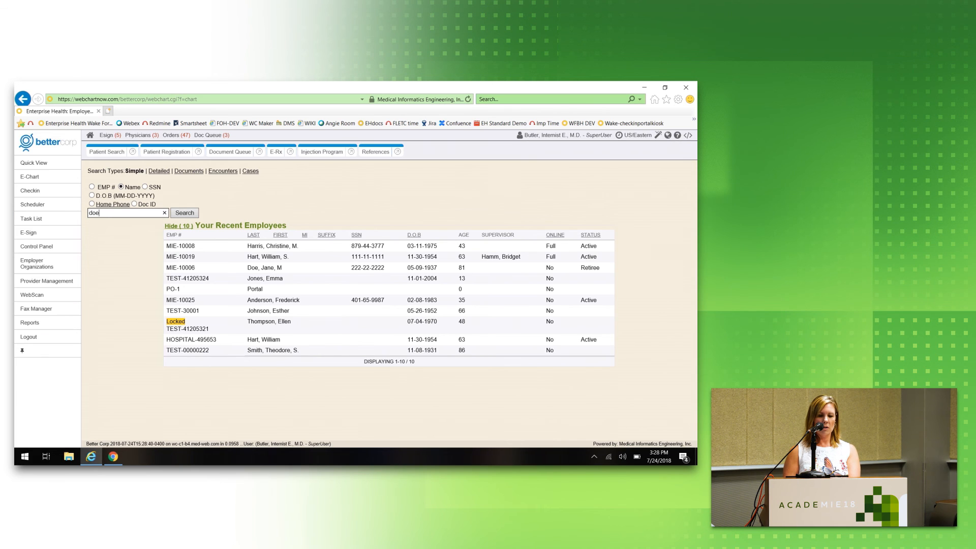
pyautogui.press('Return')
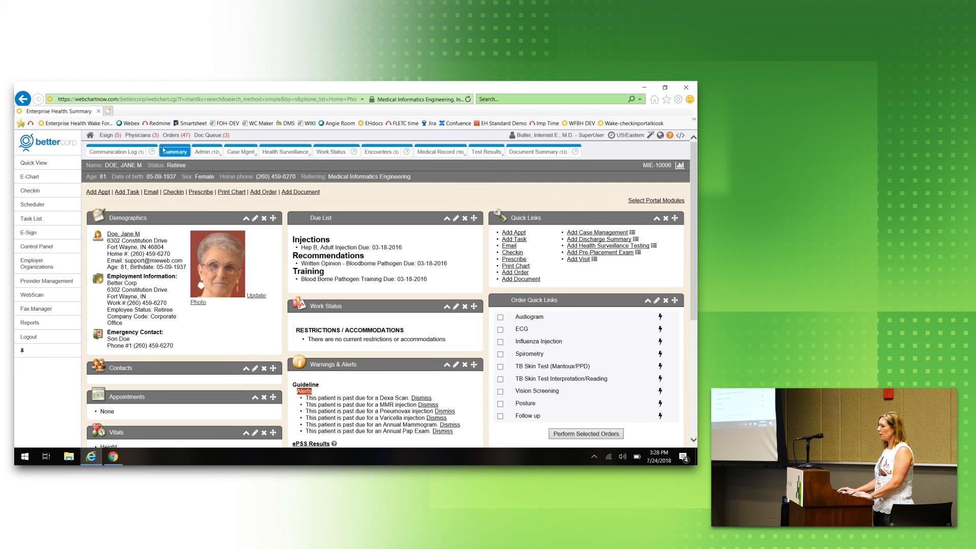
pyautogui.click(538, 152)
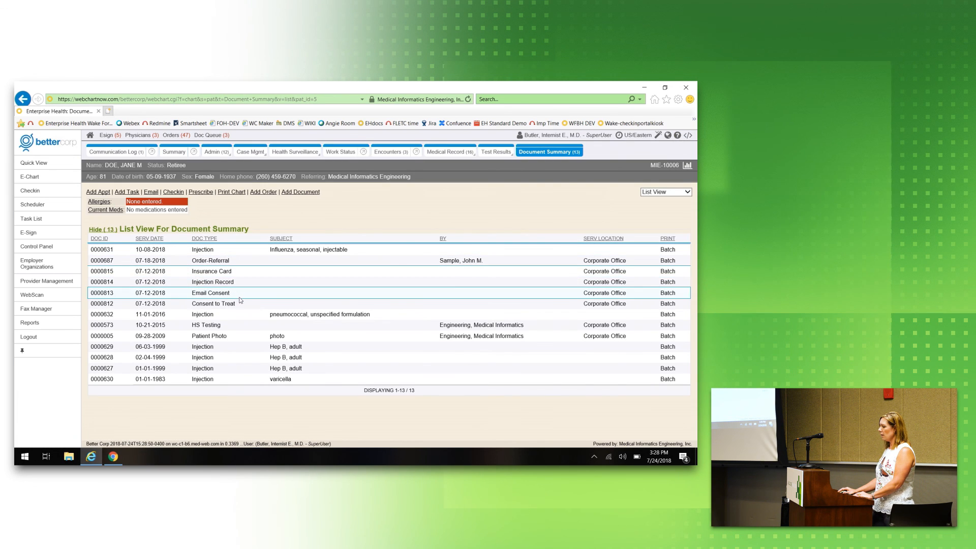
pyautogui.moveTo(241, 300); pyautogui.dragTo(91, 271)
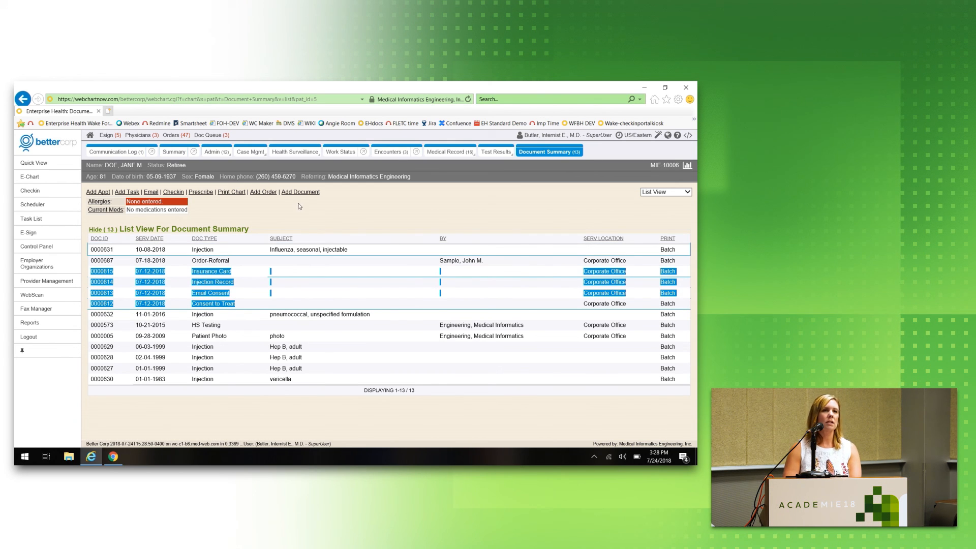
pyautogui.click(343, 210)
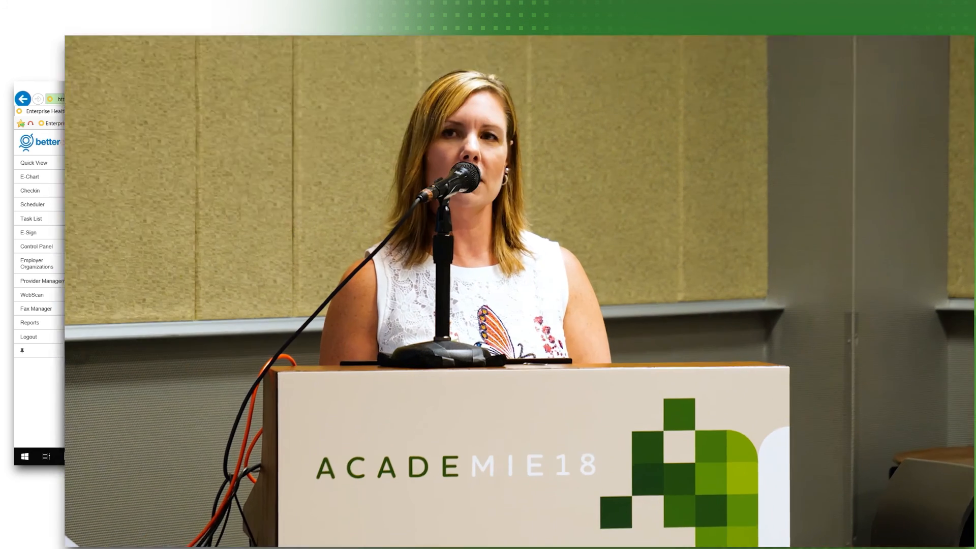